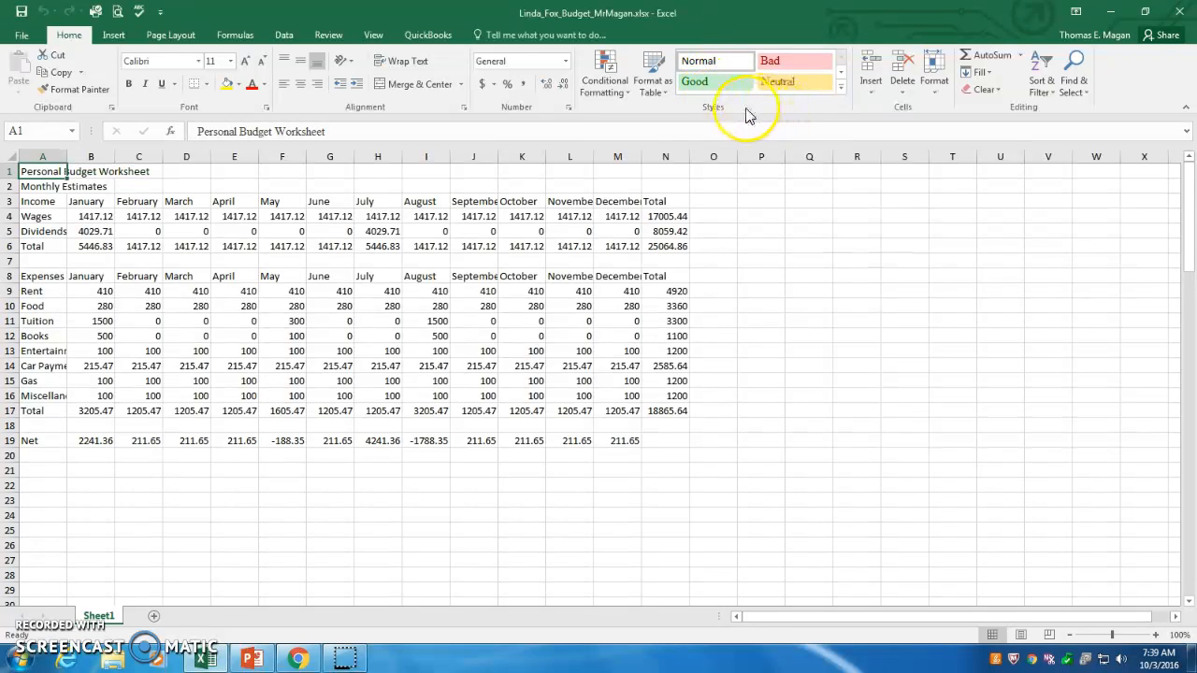
Apply the Title cell style to the Personal Budget Worksheet heading in A1.
click(840, 88)
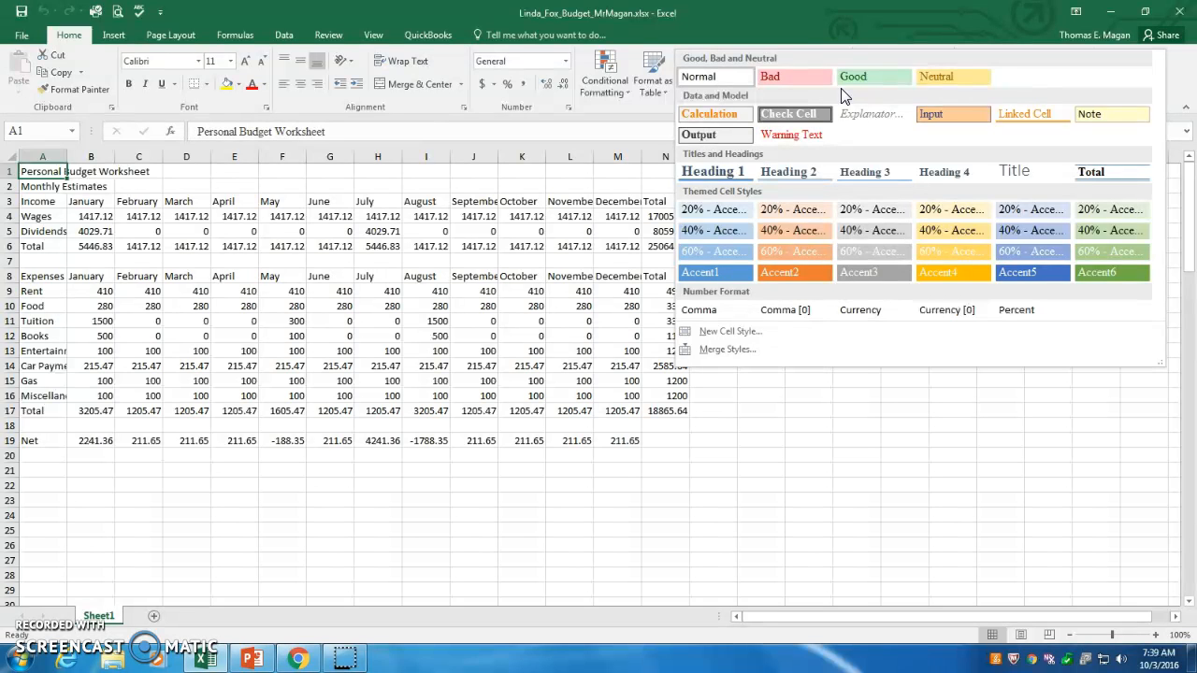
click(1015, 173)
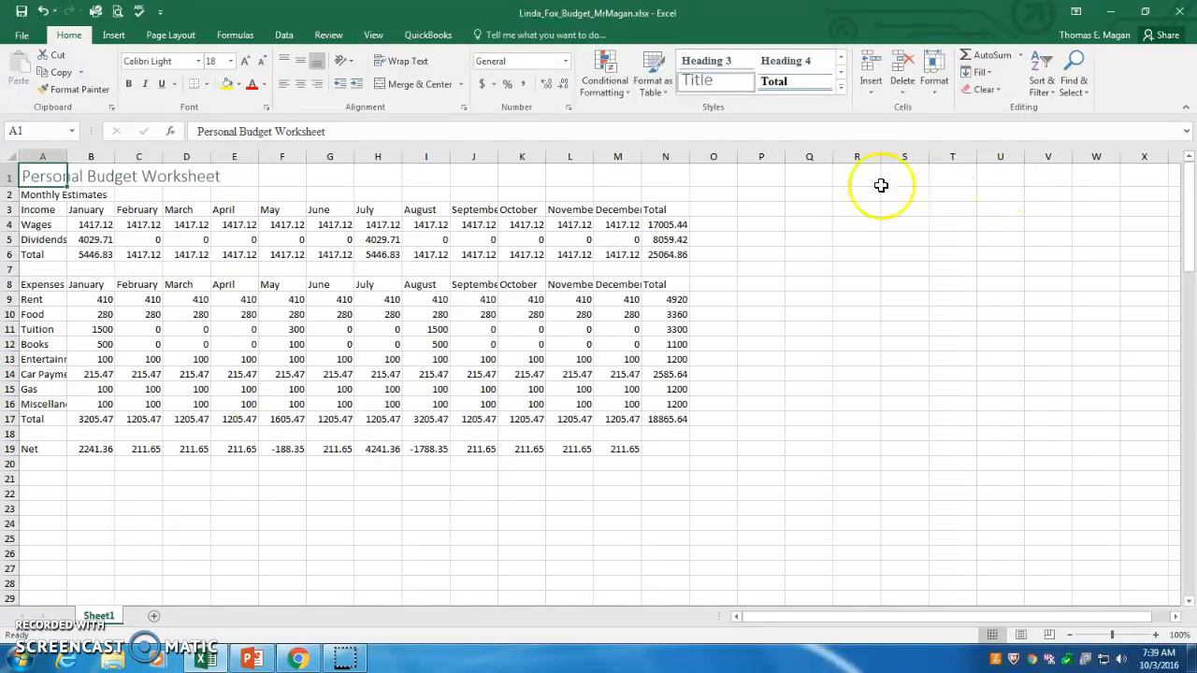
Change the Monthly Estimates subtitle in A2 to the Calibri Light font.
click(32, 195)
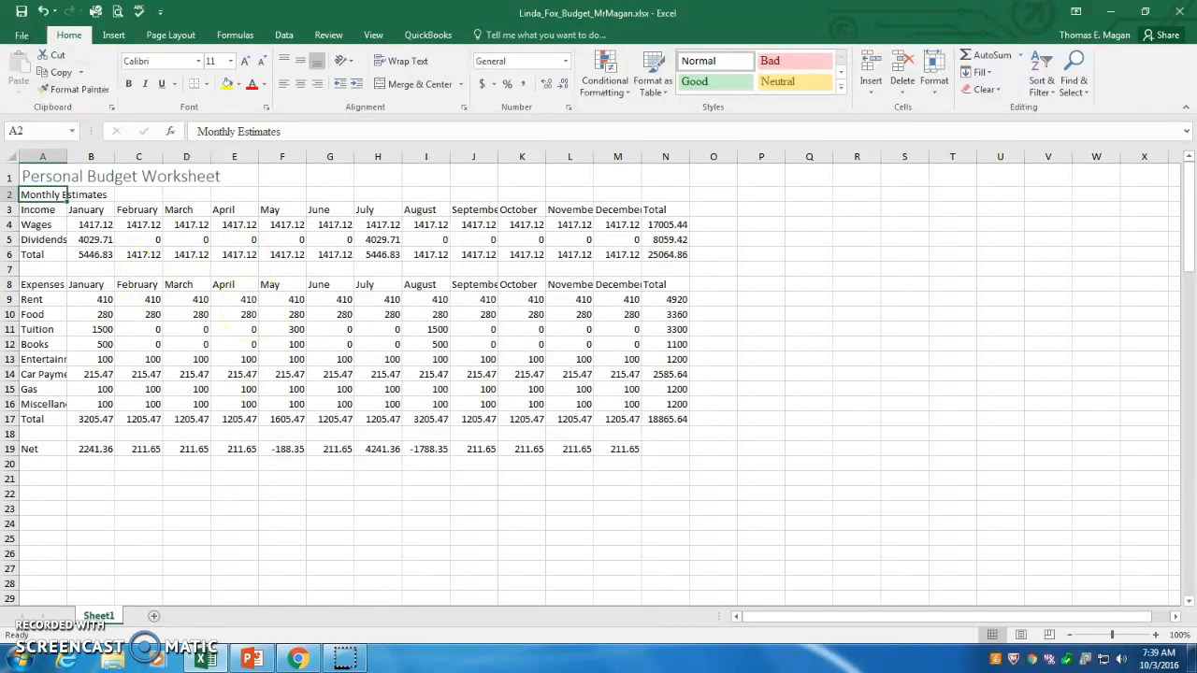
click(199, 60)
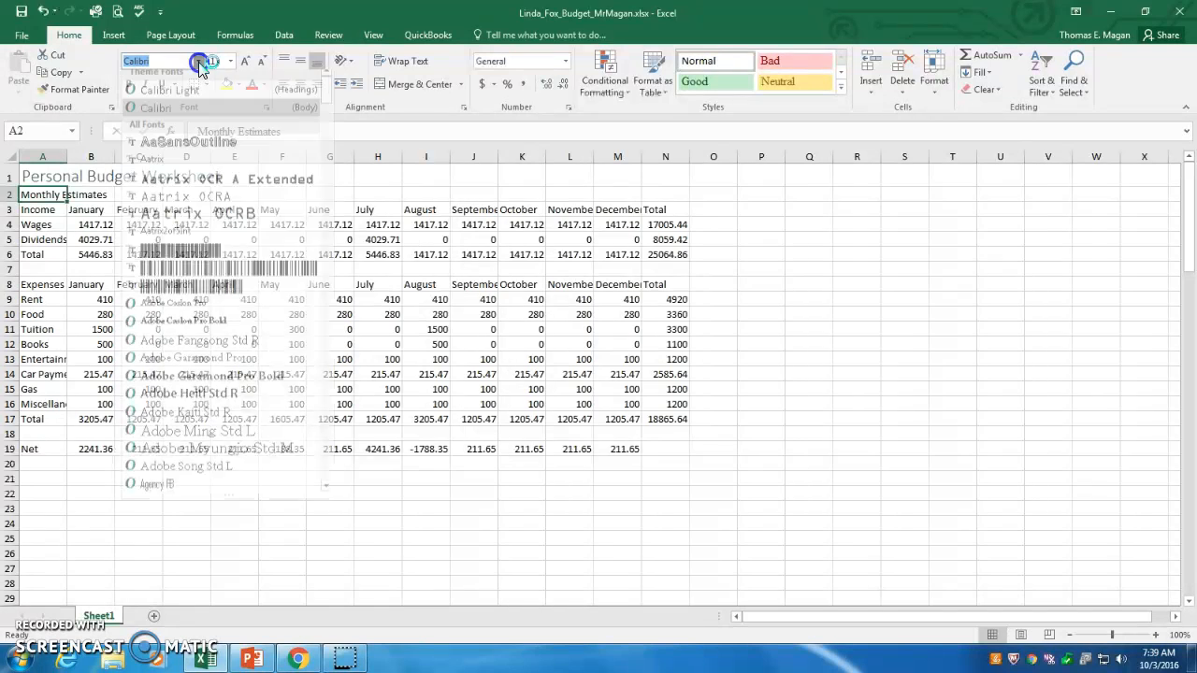
click(178, 101)
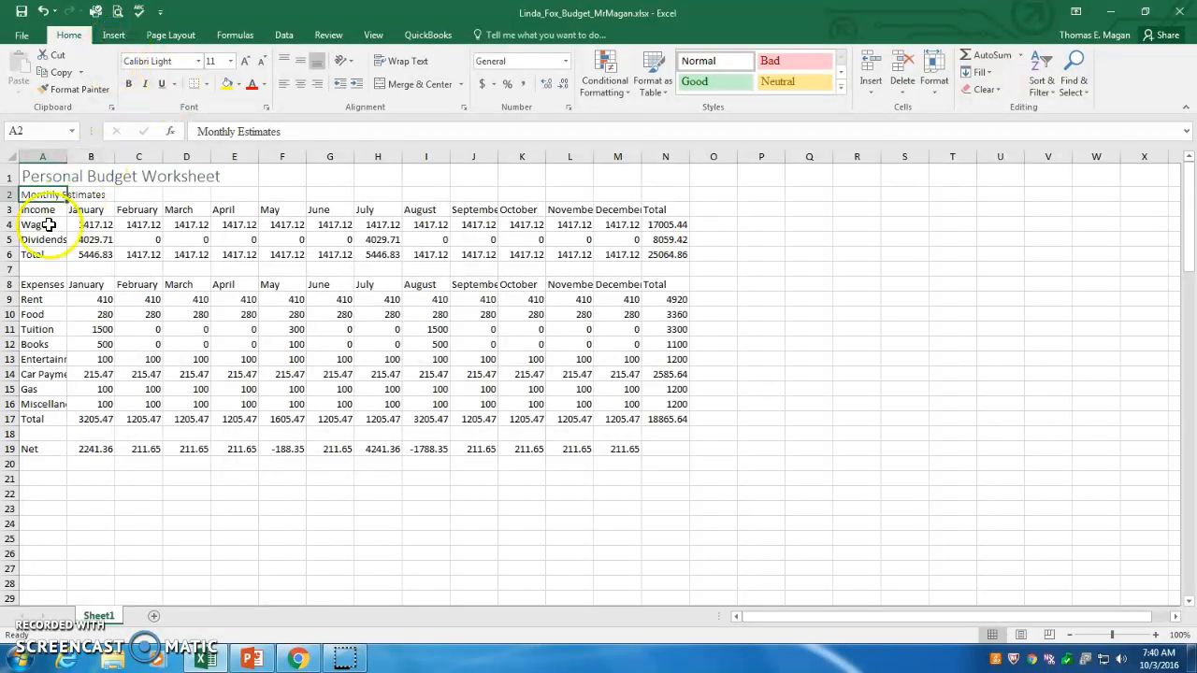
Make both the title in A1 and the subtitle in A2 bold.
click(36, 177)
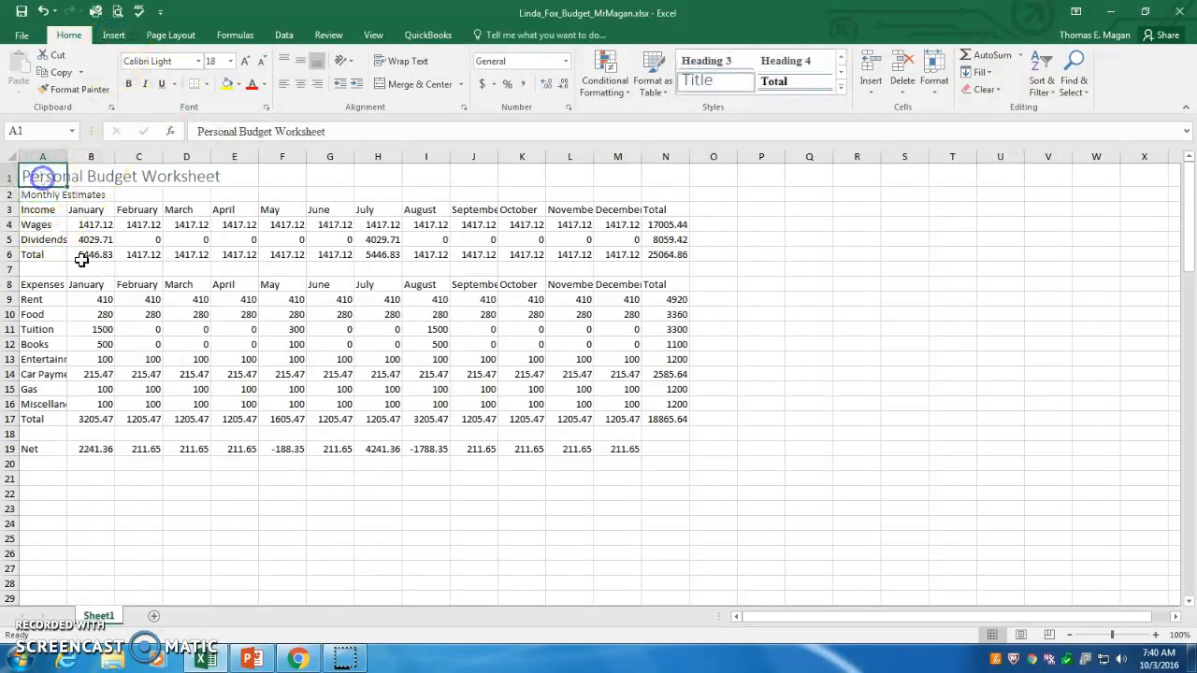
click(130, 86)
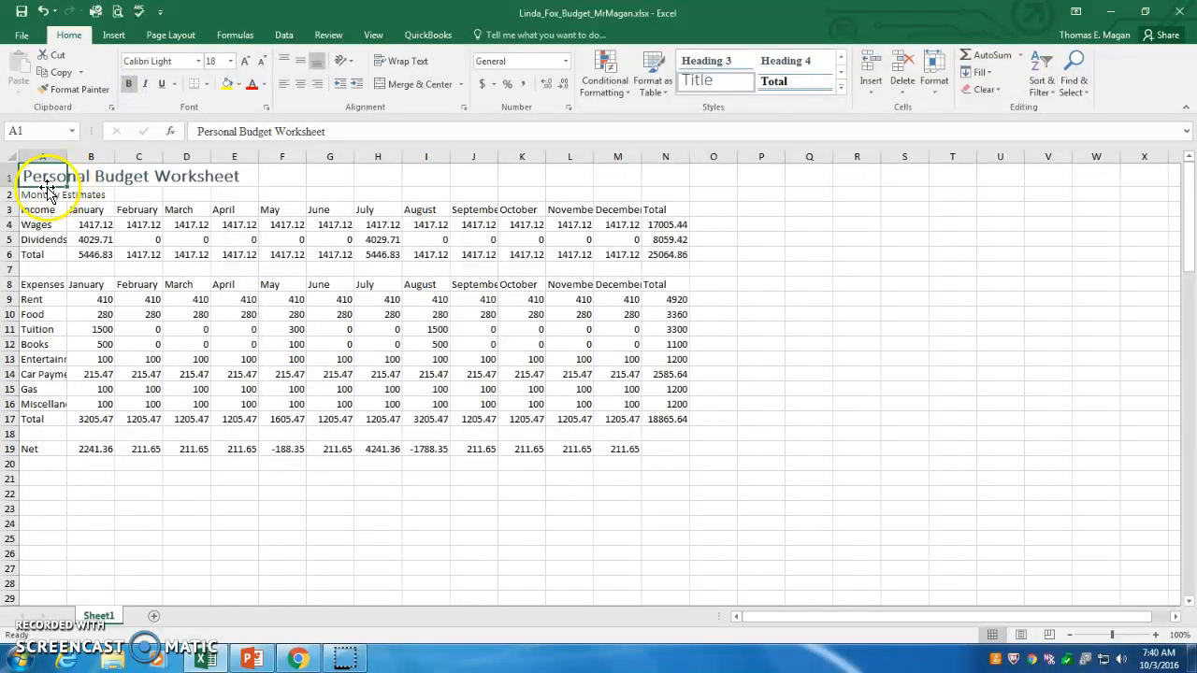
click(40, 195)
click(129, 84)
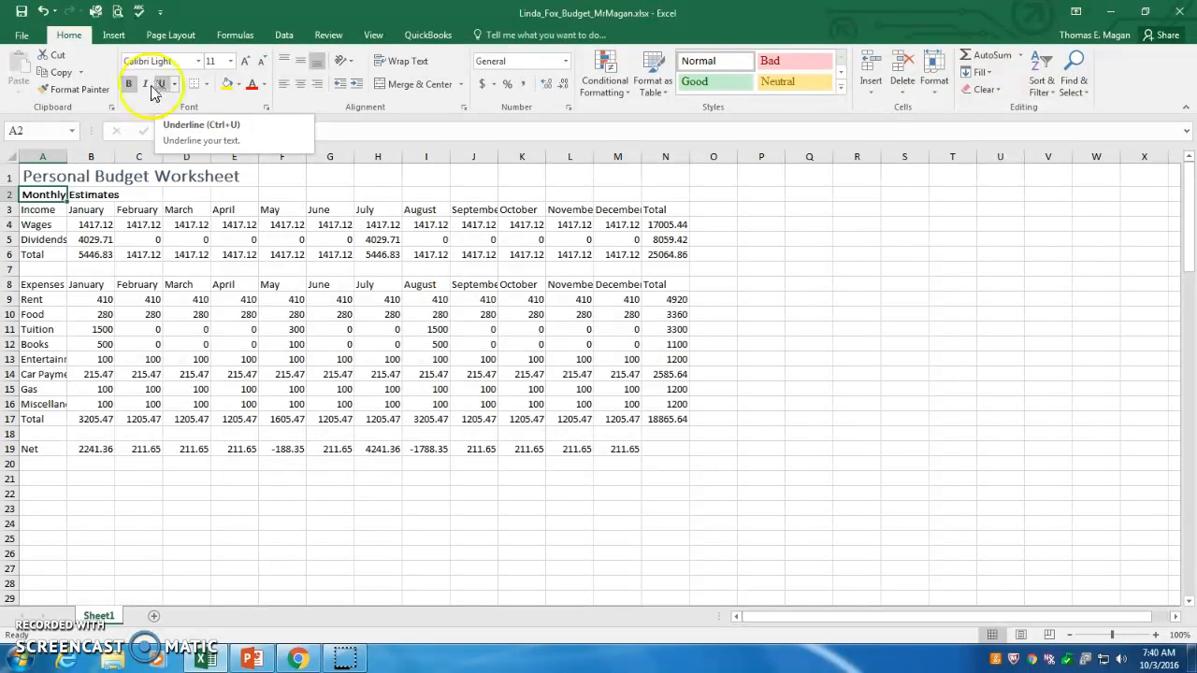
Set the font size of the Monthly Estimates subtitle to 14.
click(44, 195)
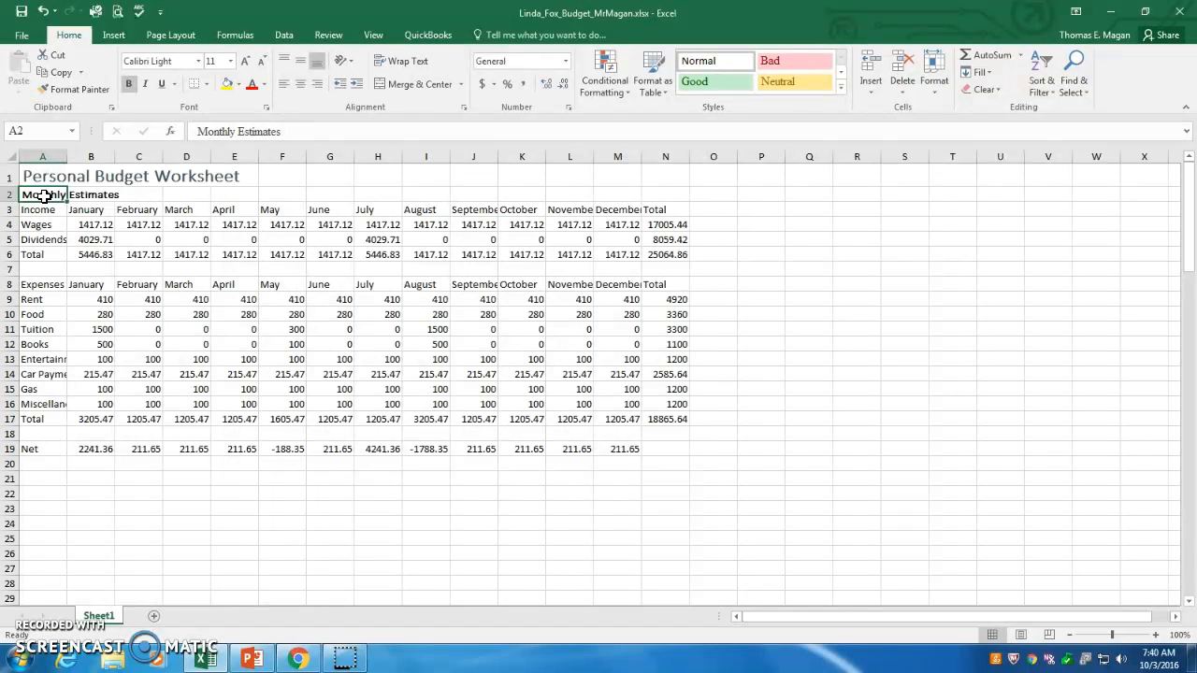
click(230, 60)
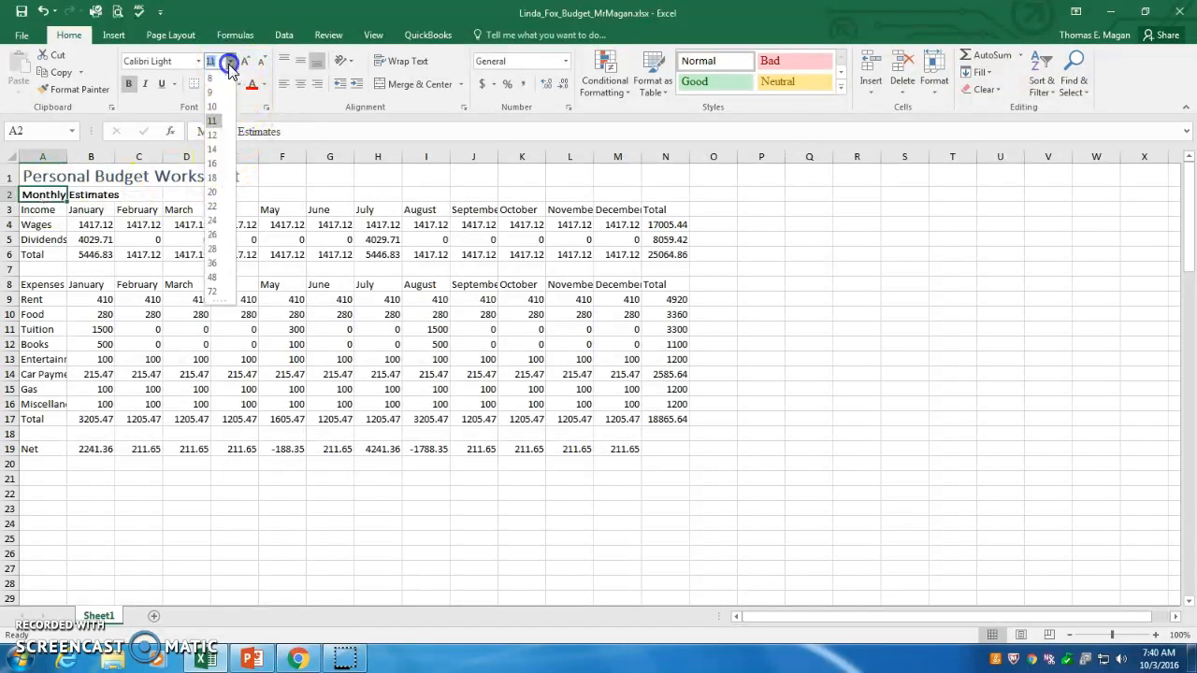
click(212, 149)
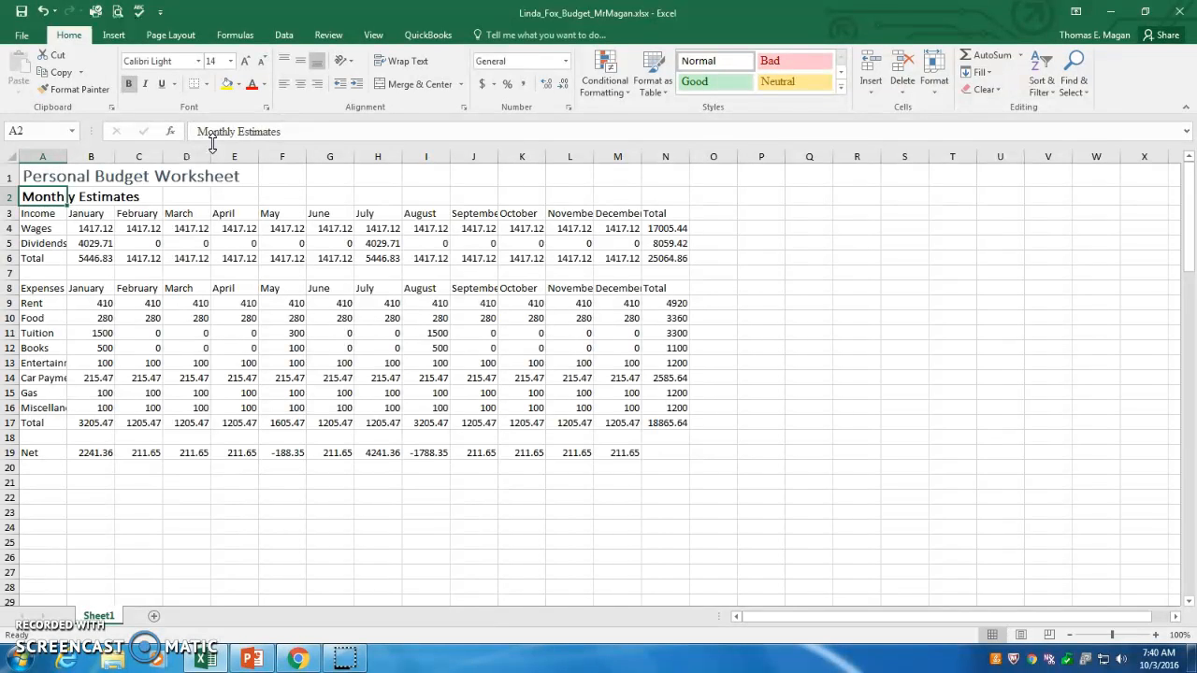
Color the Personal Budget Worksheet title text orange from the theme colors.
click(48, 176)
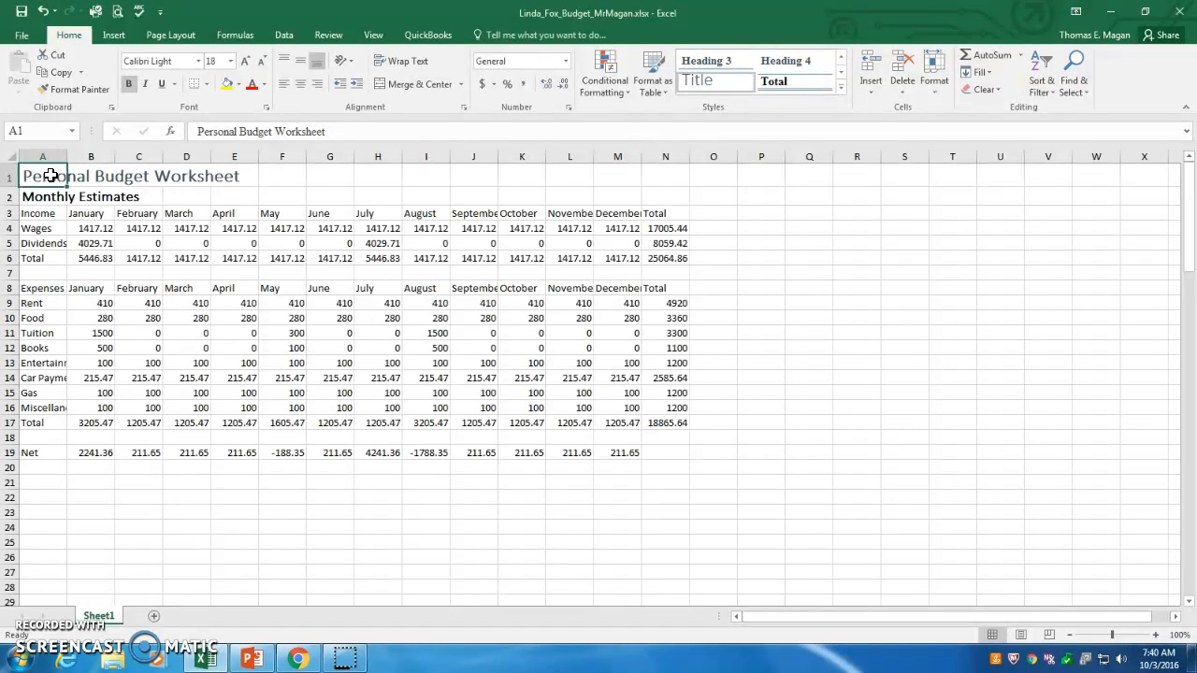
click(45, 198)
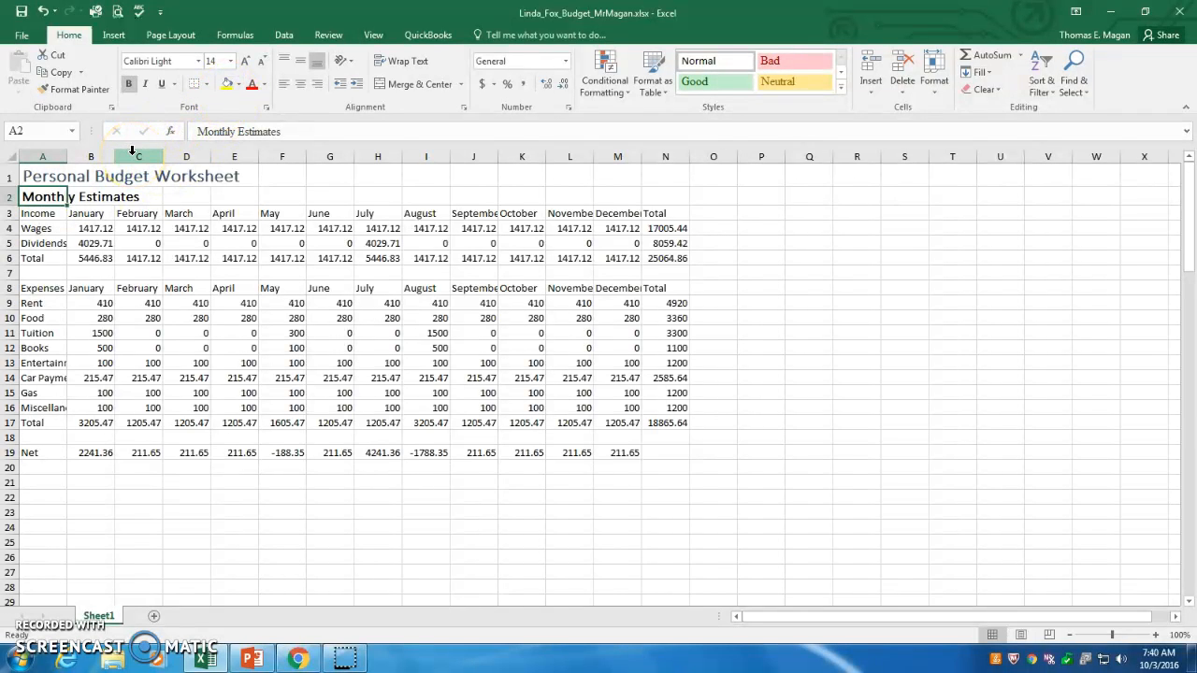
click(45, 177)
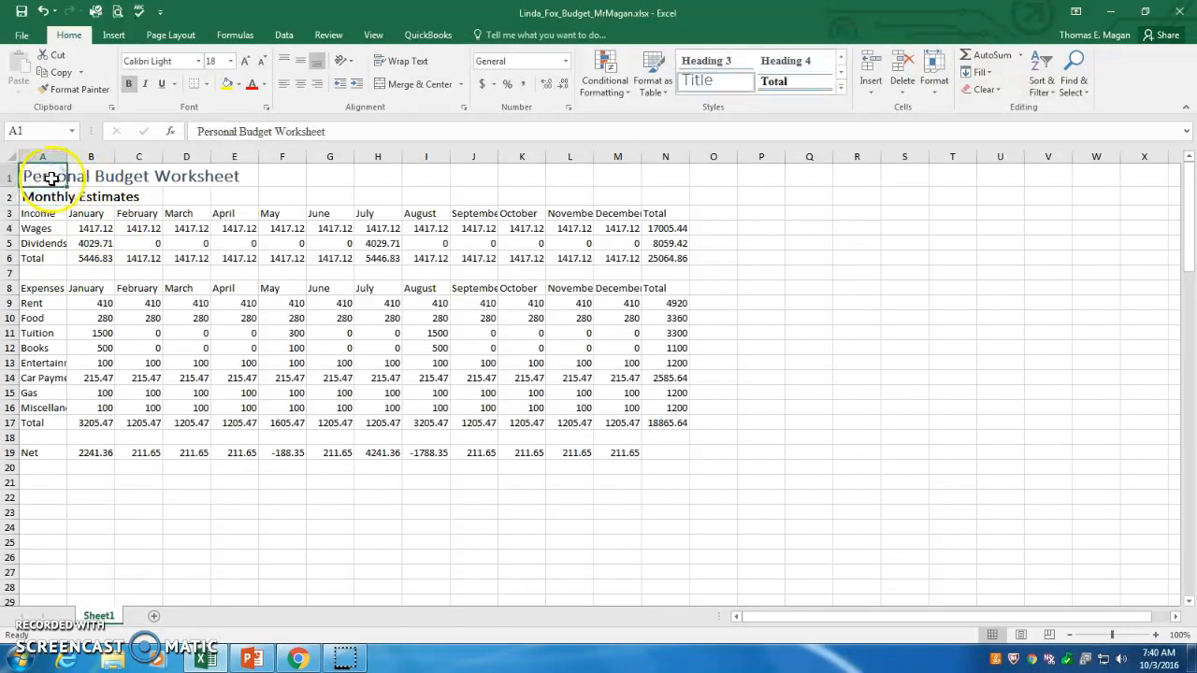
click(264, 86)
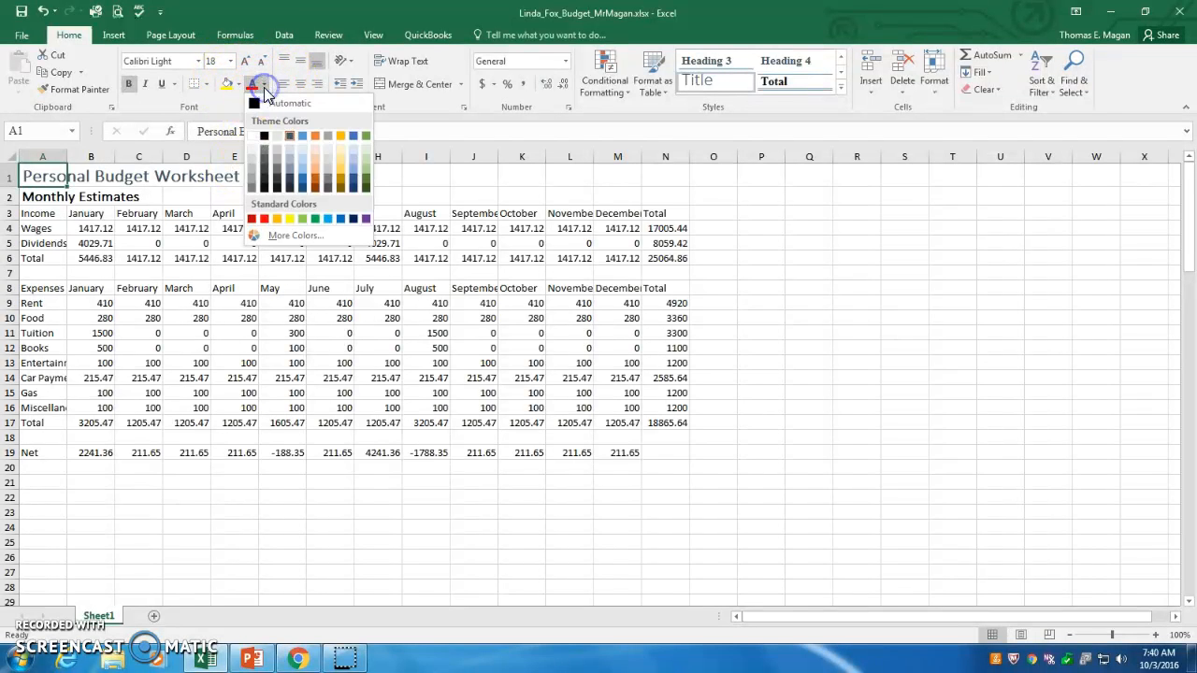
click(315, 136)
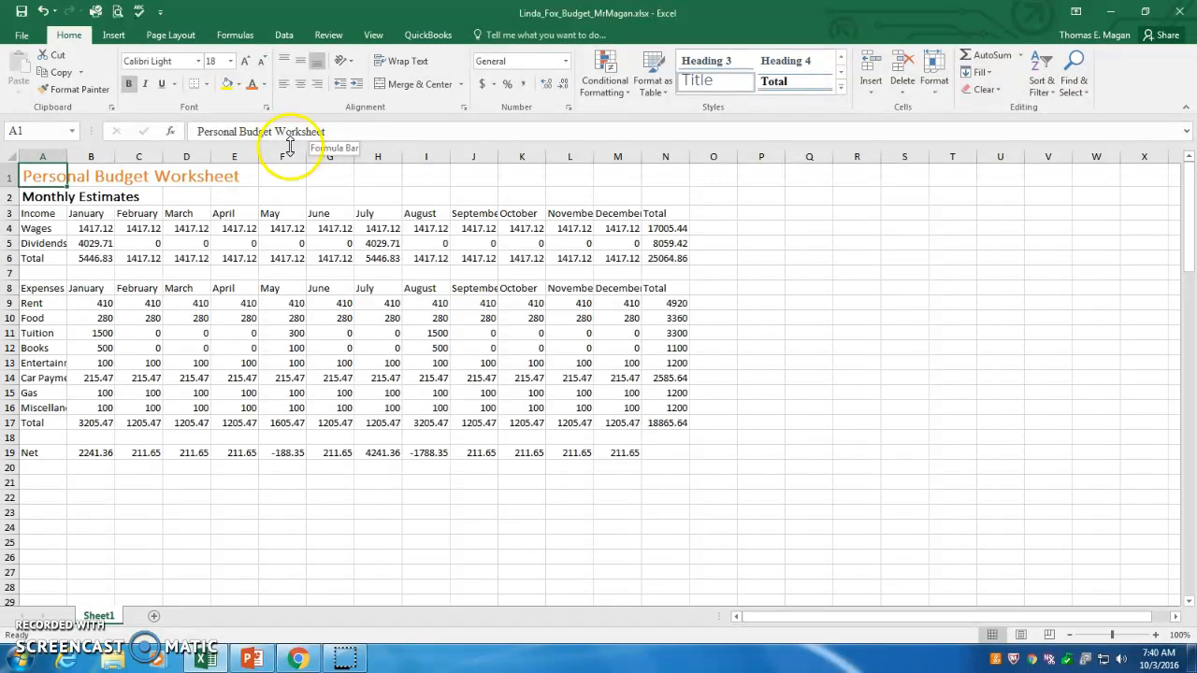
Apply the same orange font color to the Monthly Estimates subtitle.
click(46, 197)
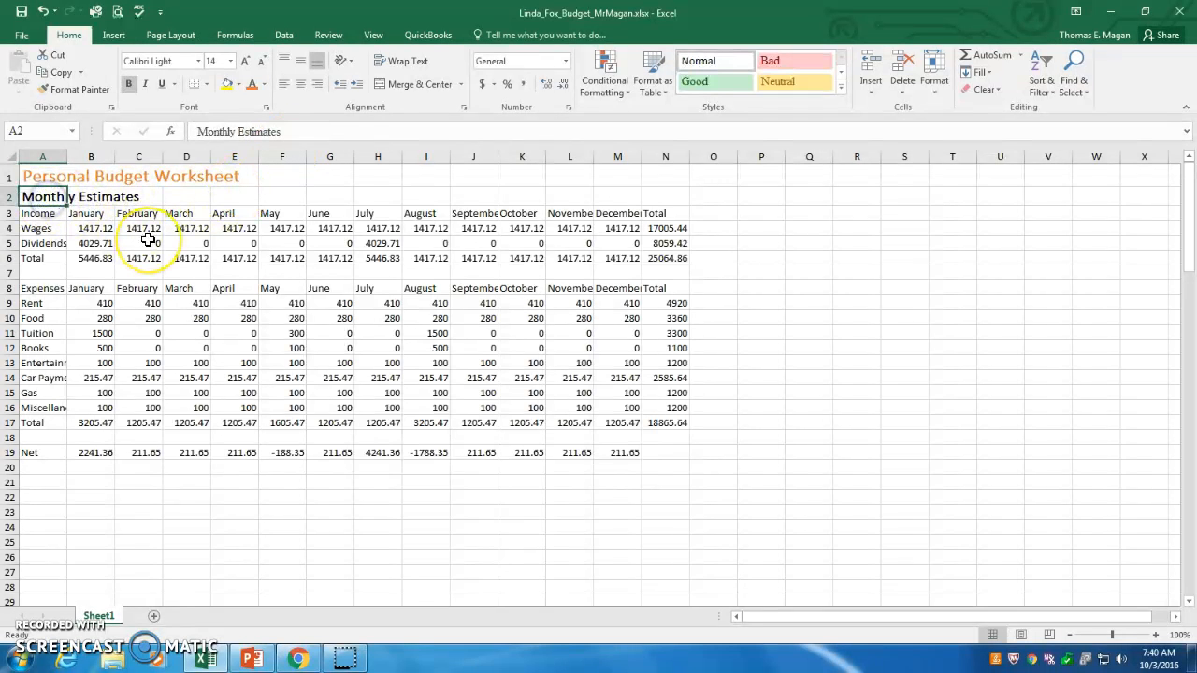
click(264, 85)
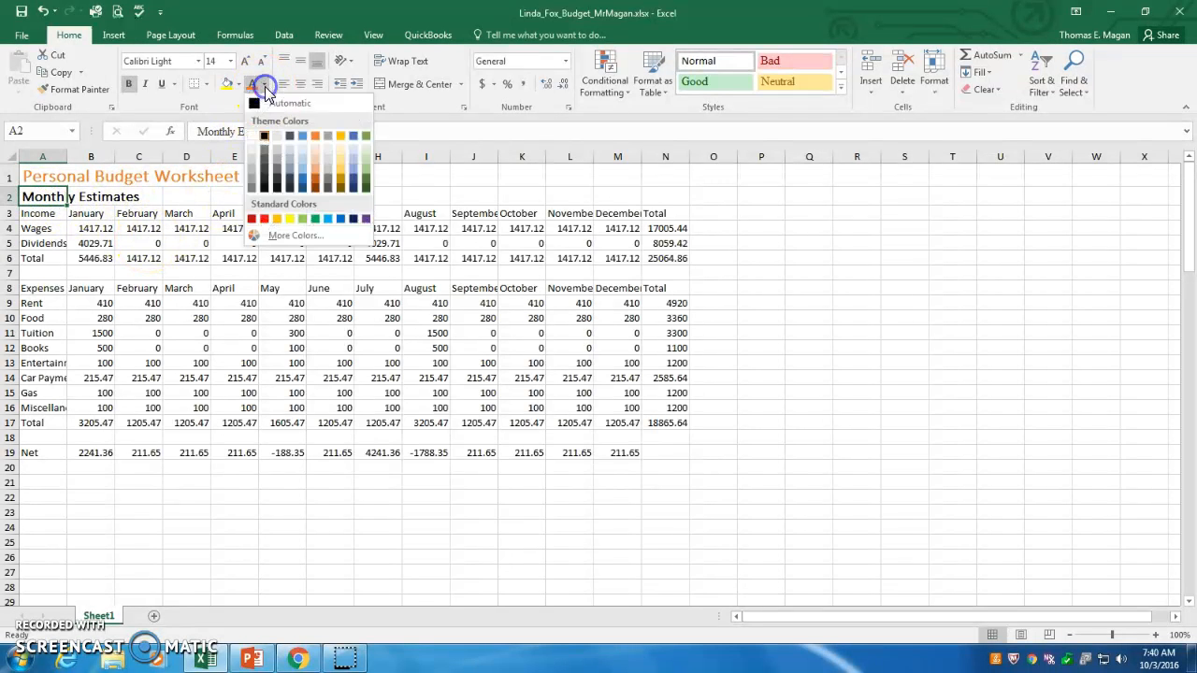
click(316, 135)
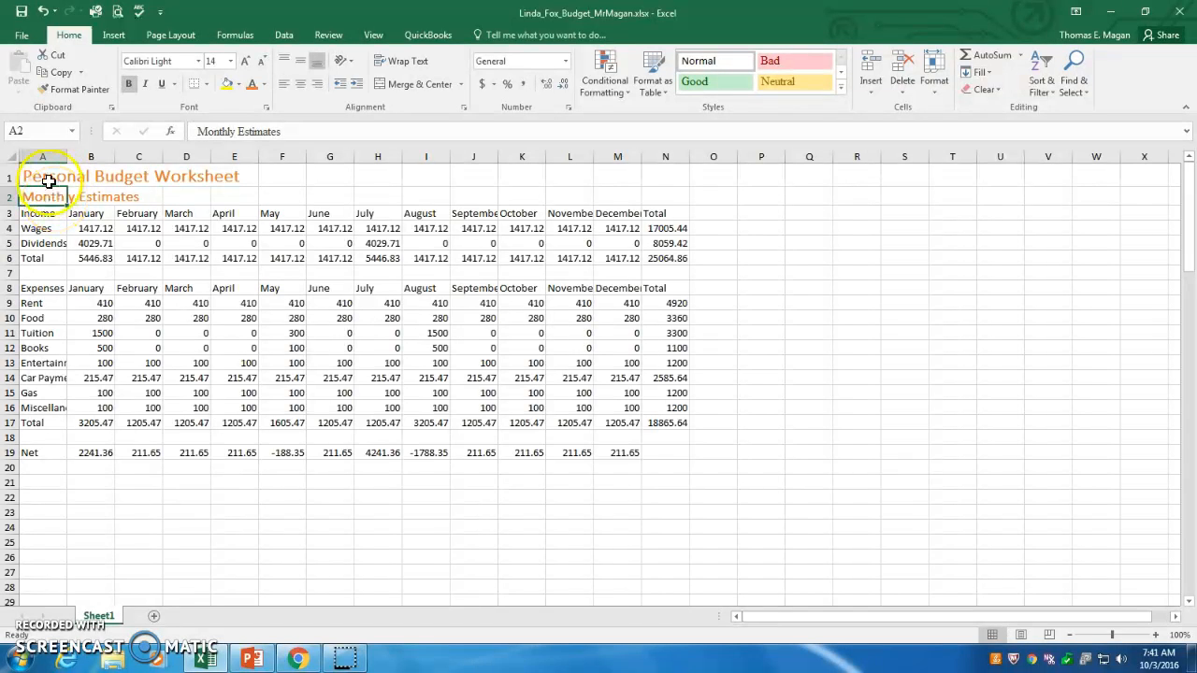
Merge and center the title across cells A1 through N1.
click(45, 178)
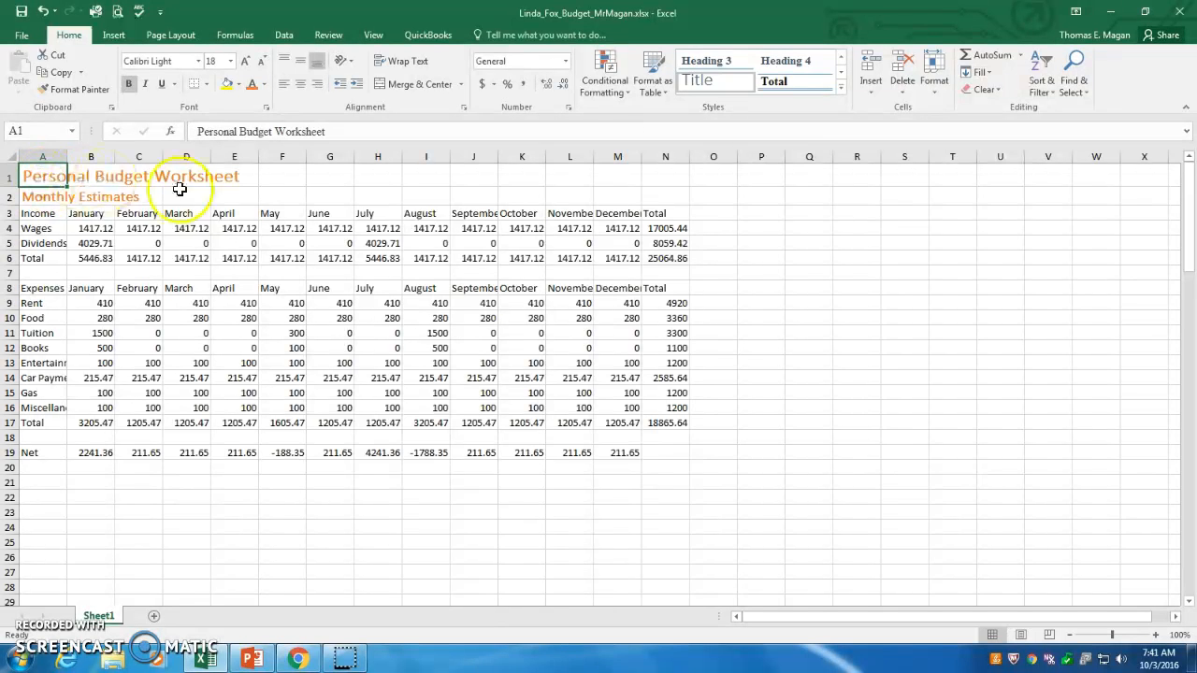
click(52, 197)
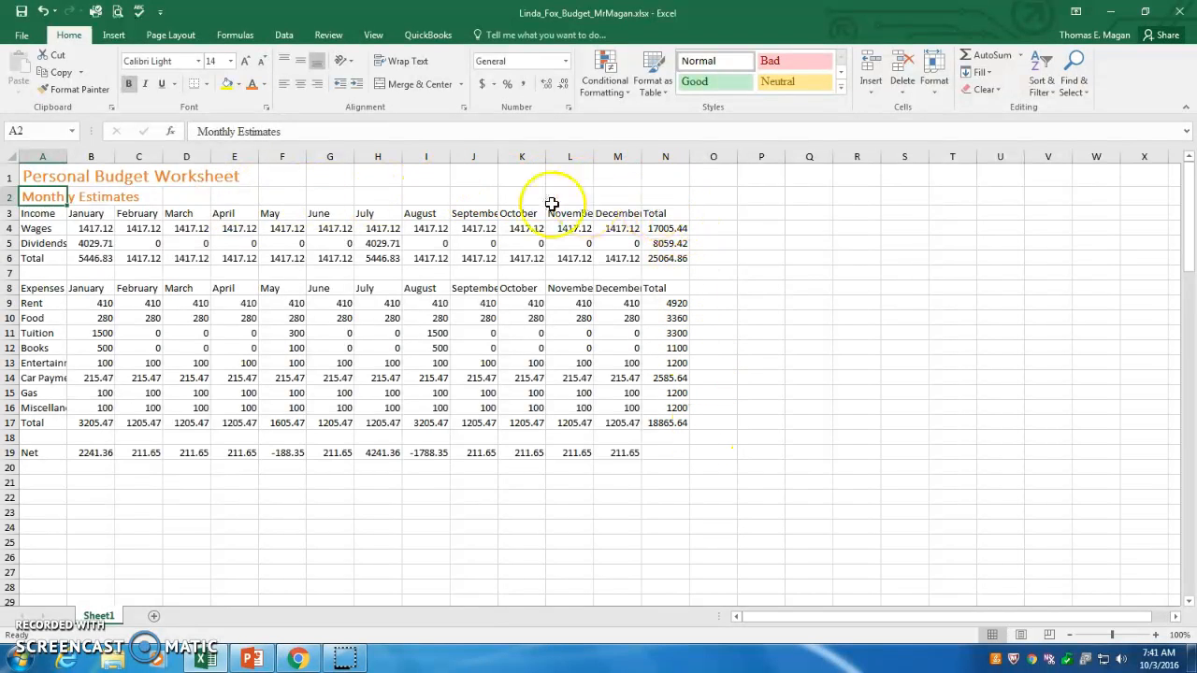
click(47, 182)
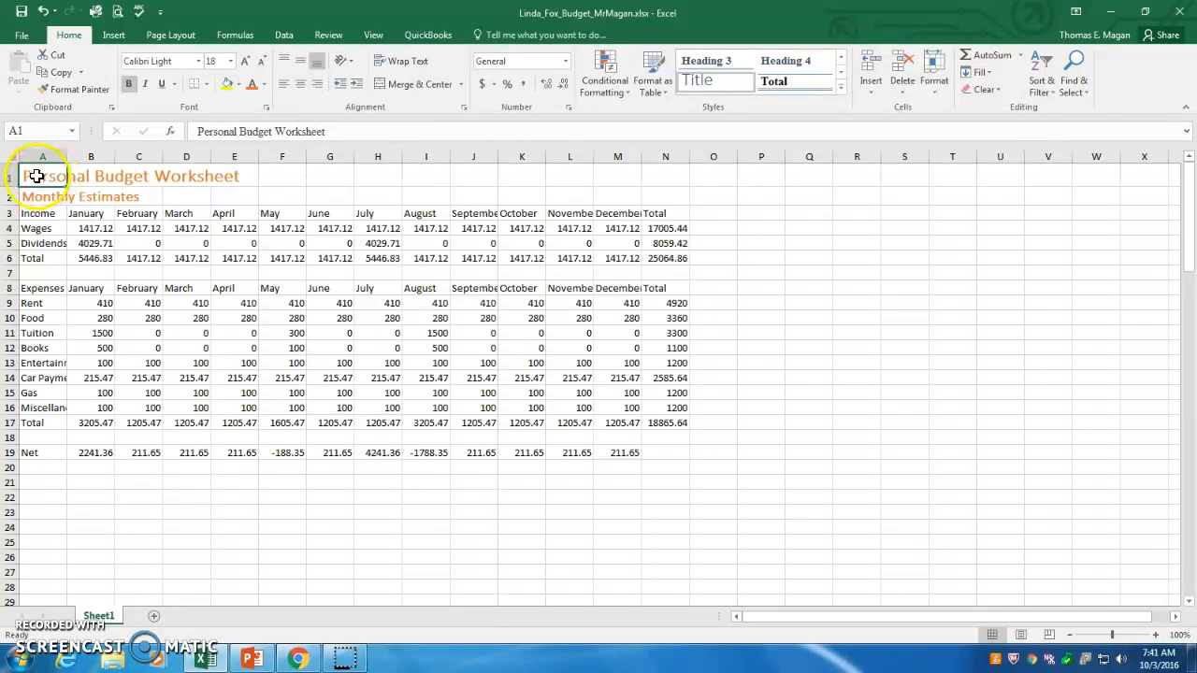
drag(43, 176, 668, 174)
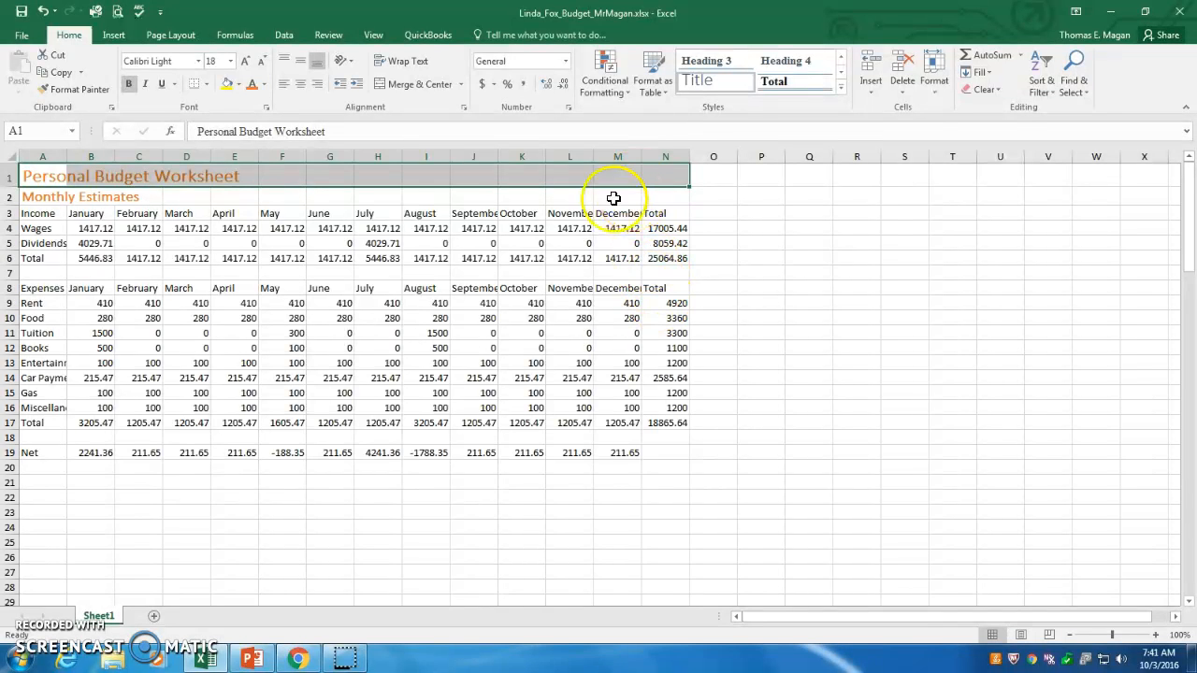
click(412, 86)
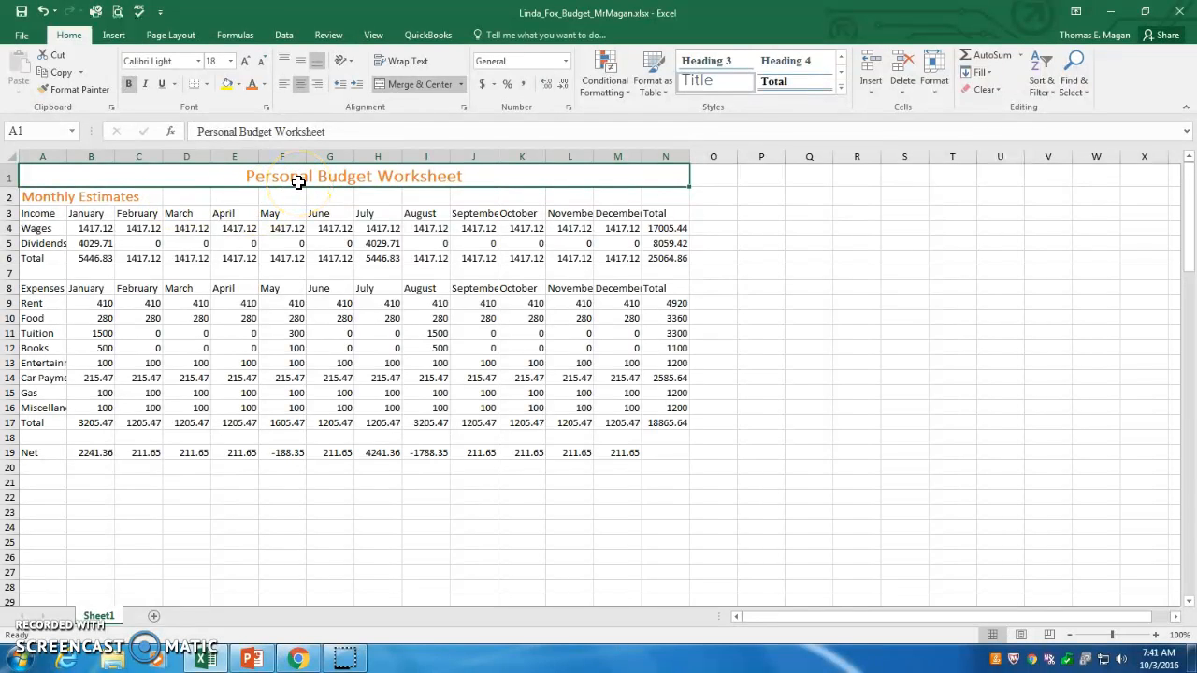
Merge and center the Monthly Estimates subtitle across cells A2 through N2.
click(34, 199)
drag(41, 196, 644, 193)
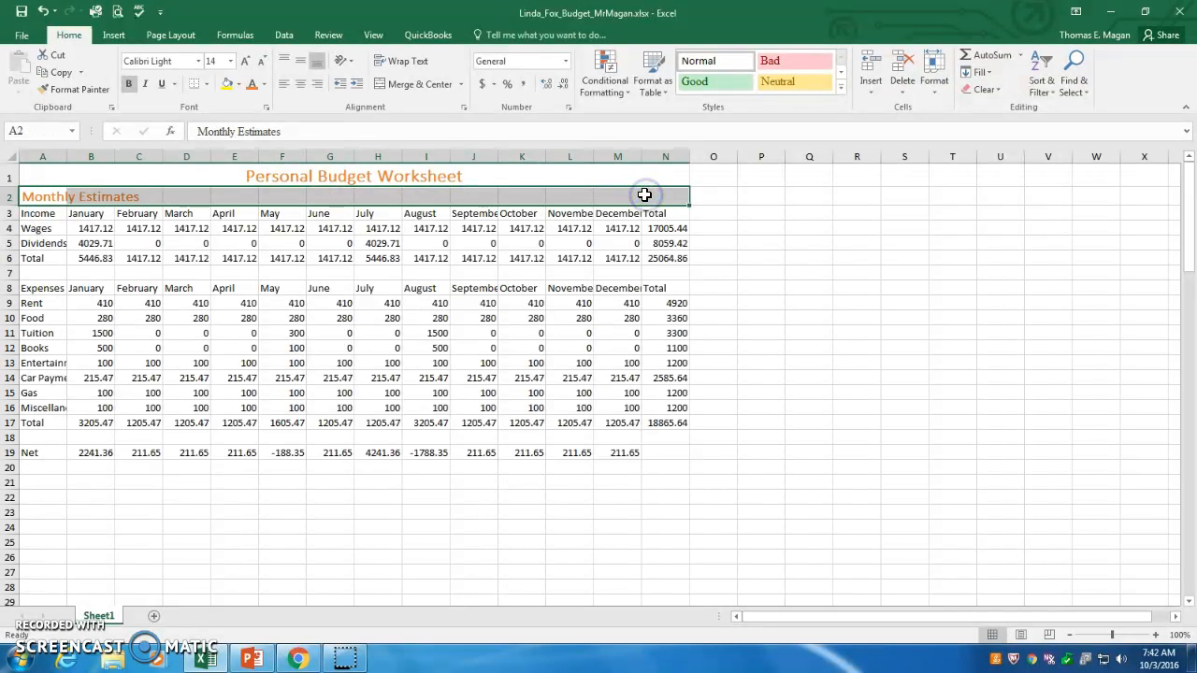
click(411, 86)
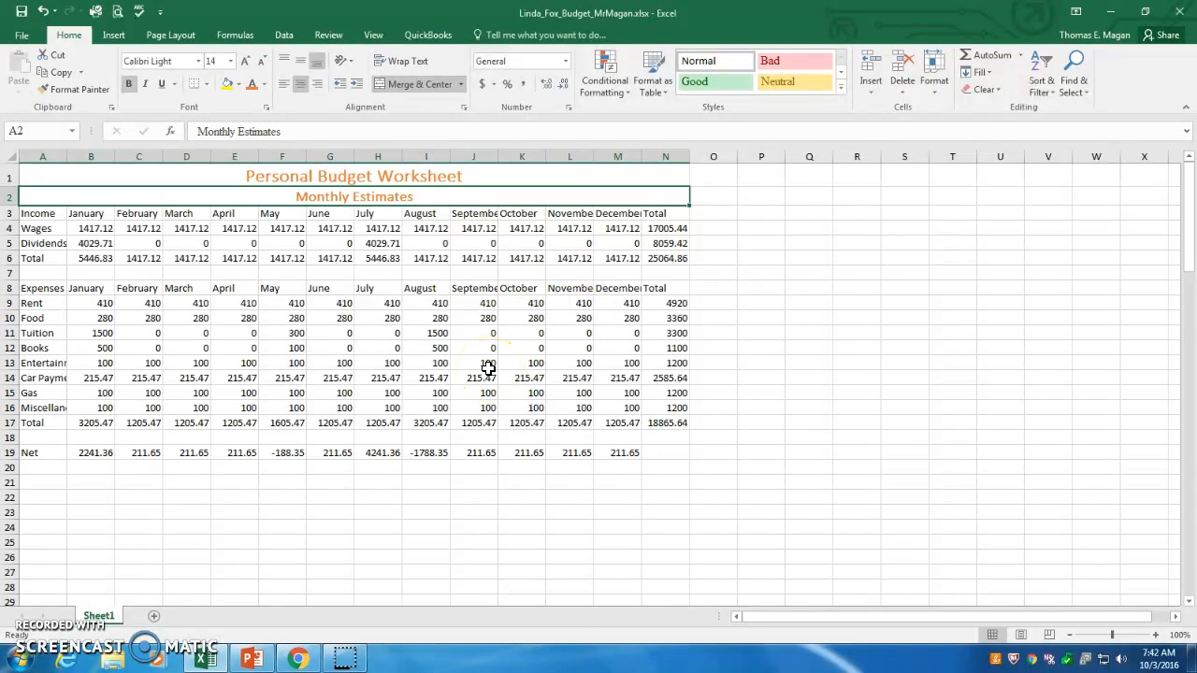
Apply the Heading 1 cell style to the Income header row A3:N3.
click(42, 214)
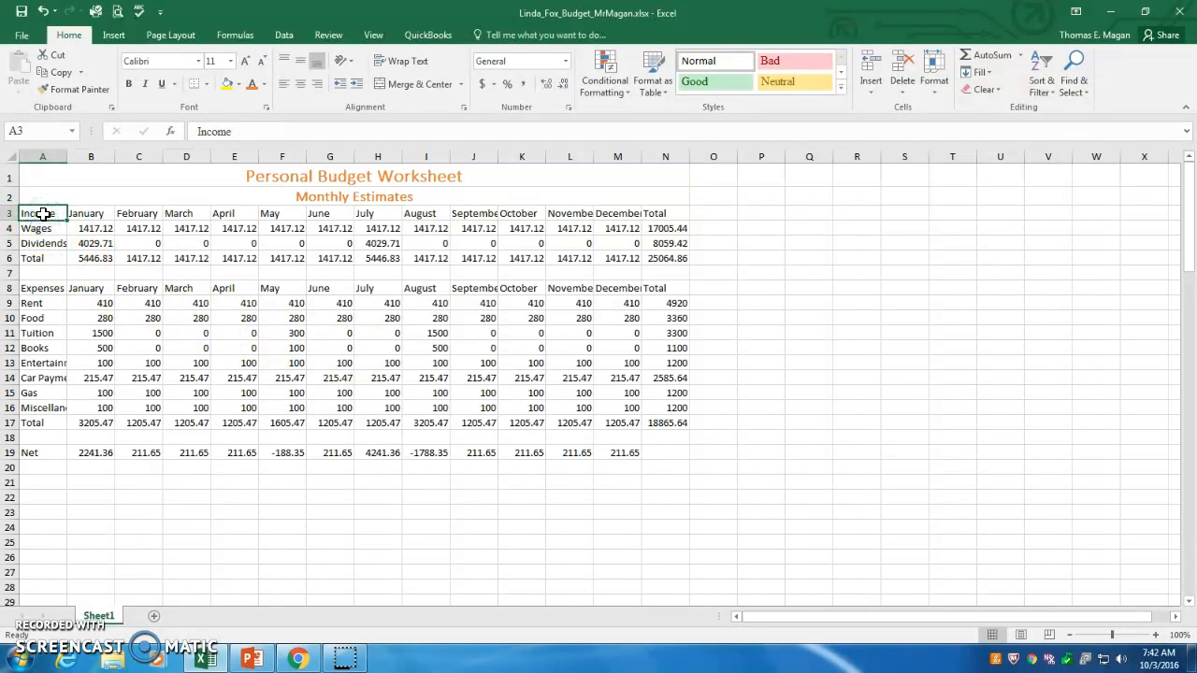
drag(43, 214, 653, 213)
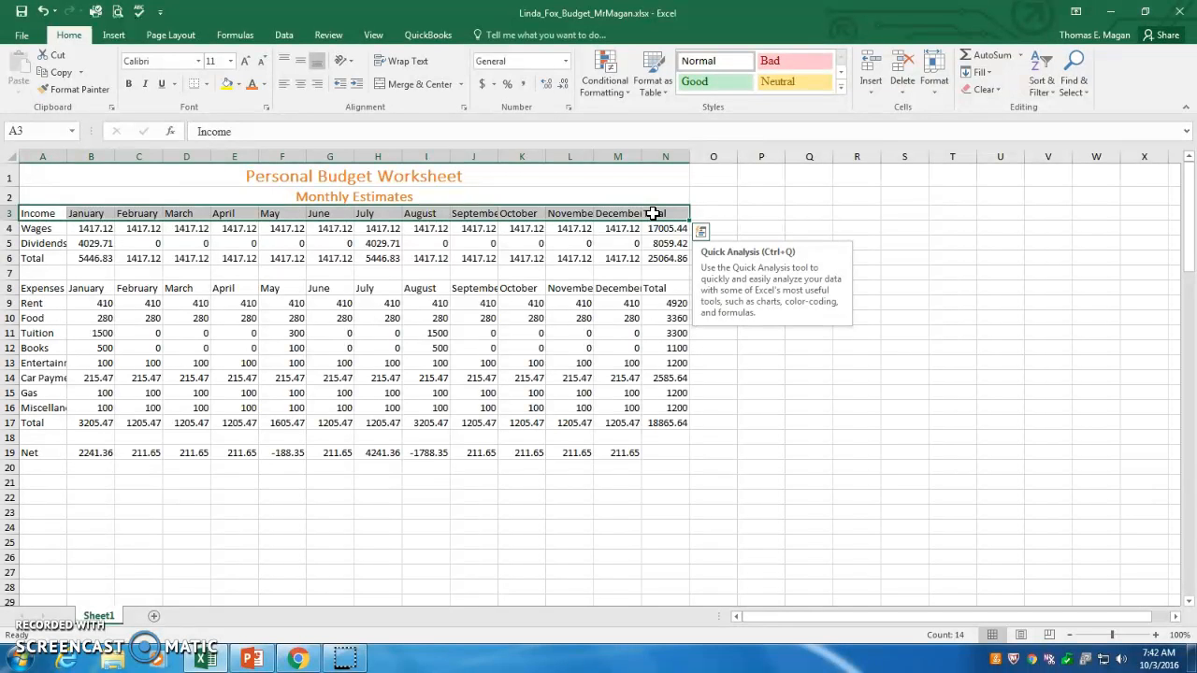
click(840, 91)
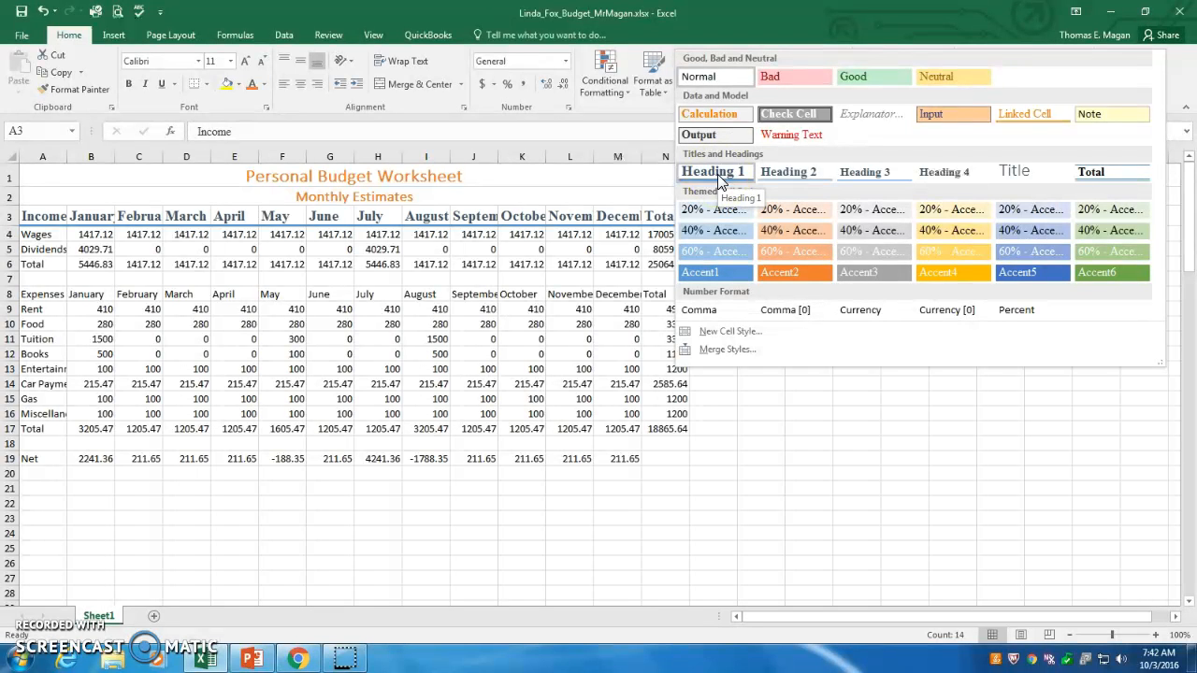
click(716, 172)
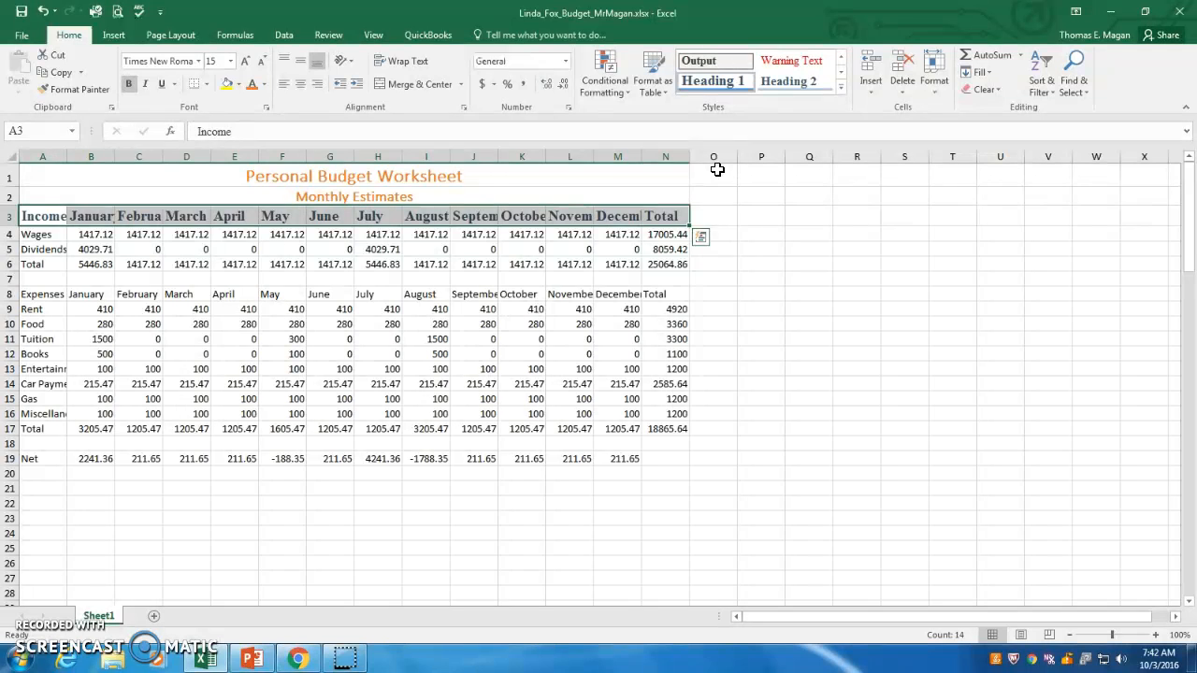
Apply the Heading 1 cell style to the Expenses header row A8:N8.
click(40, 294)
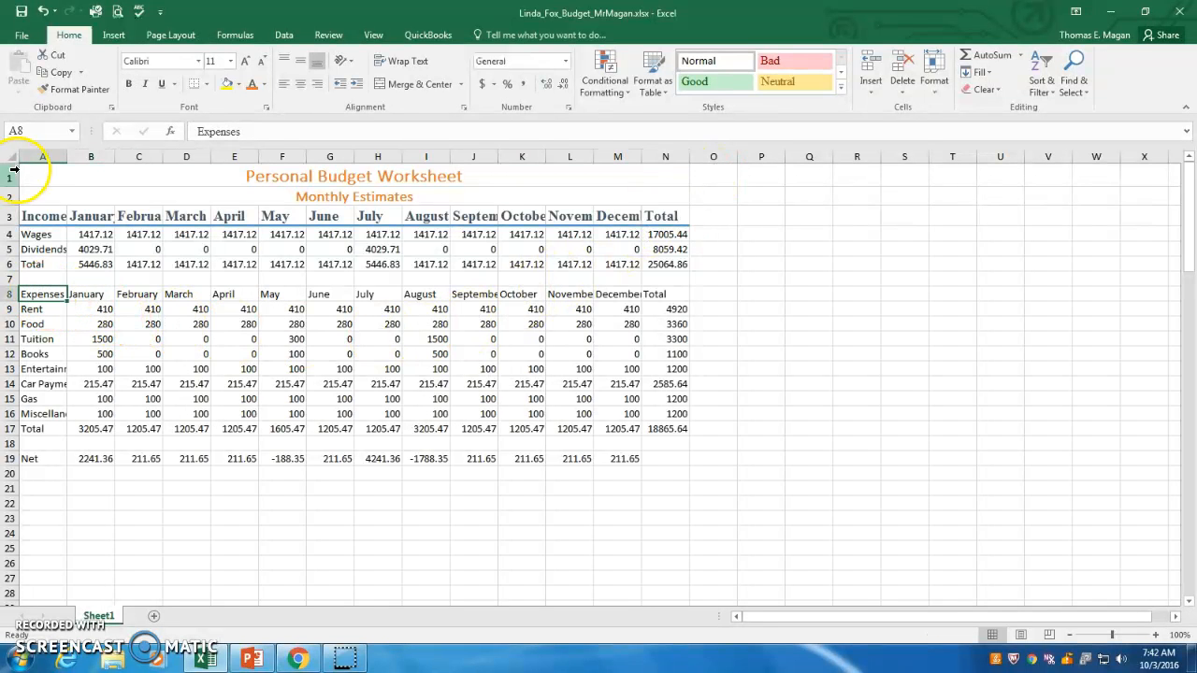
drag(33, 294, 646, 297)
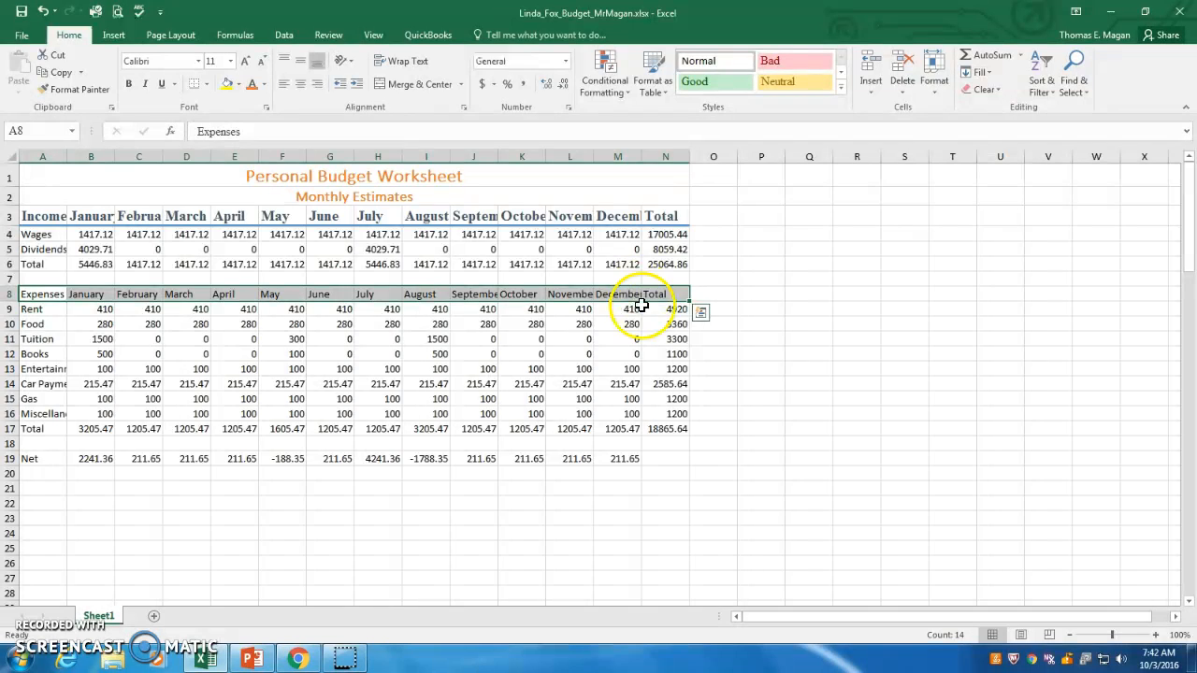
click(838, 88)
click(709, 171)
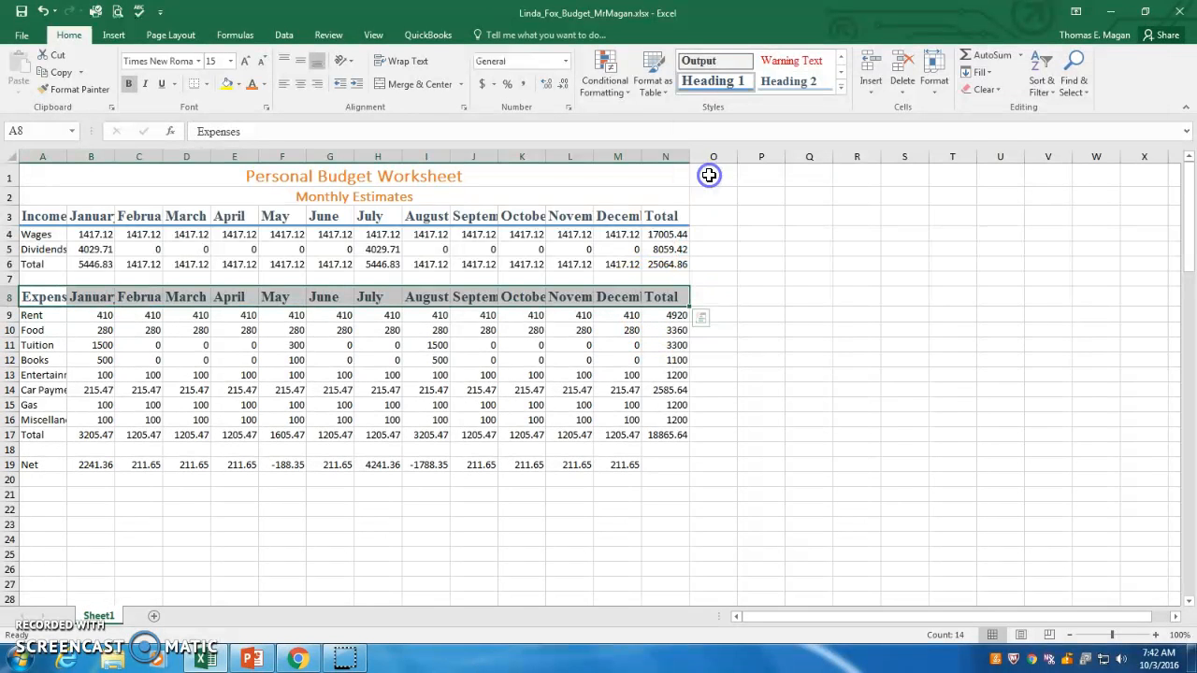
Apply the Total cell style to the income Total row A6:N6.
key(Up)
key(Up)
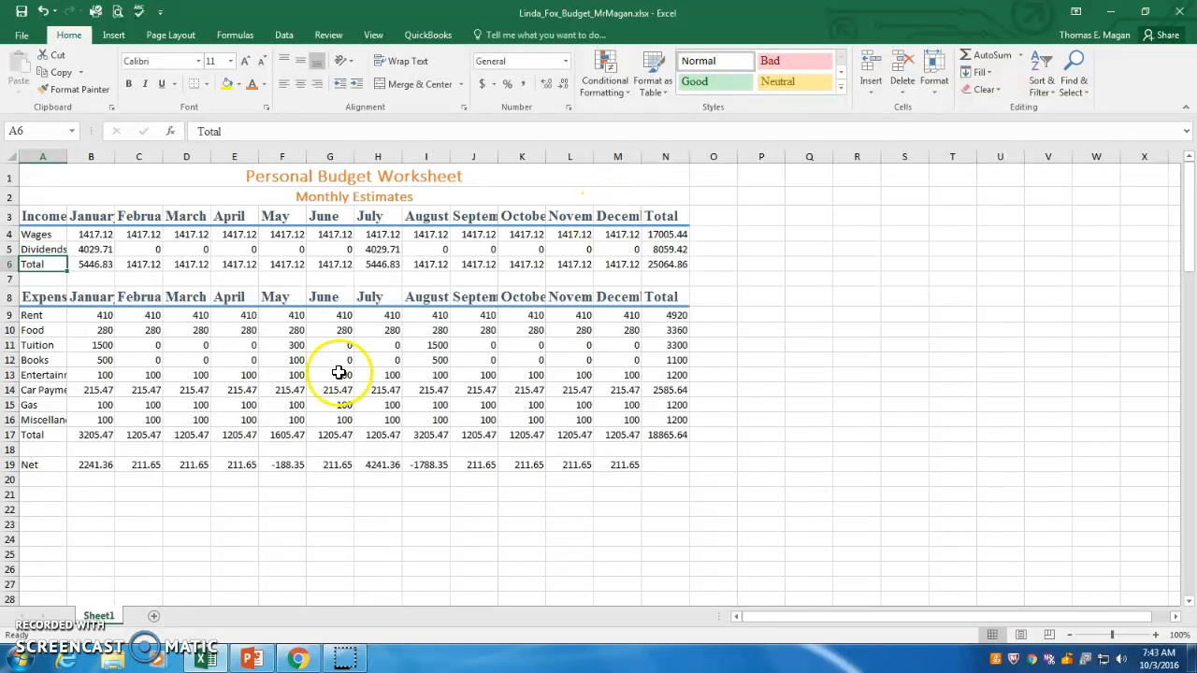
click(38, 267)
drag(51, 265, 664, 265)
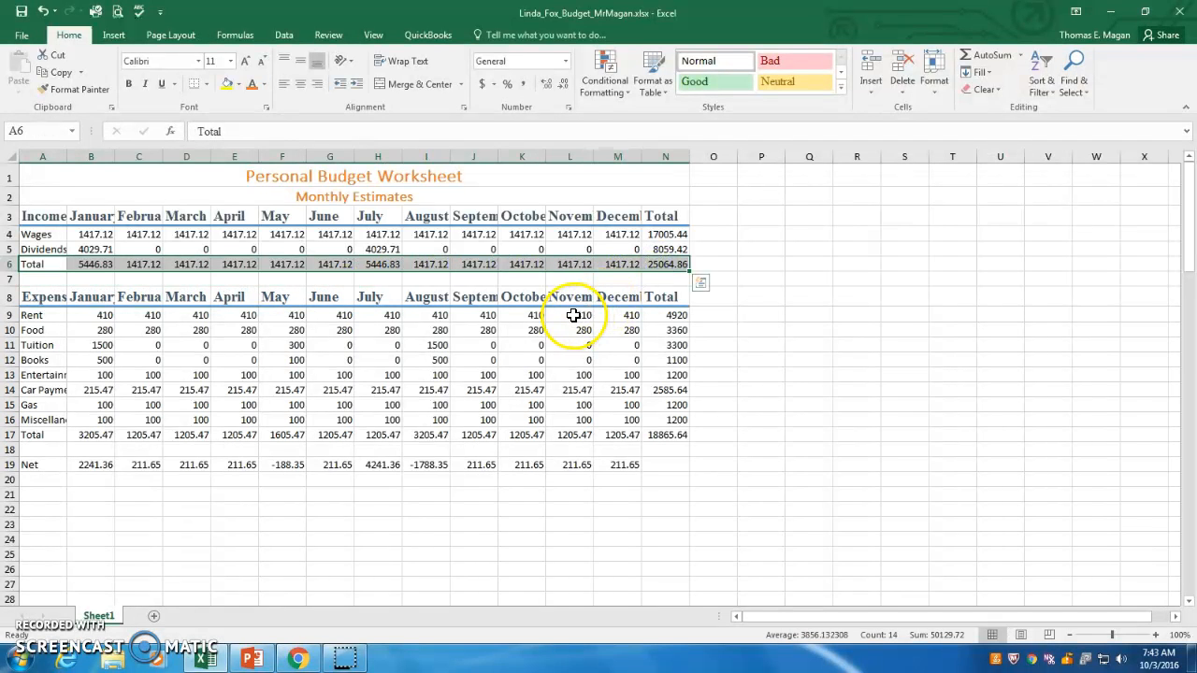
click(840, 89)
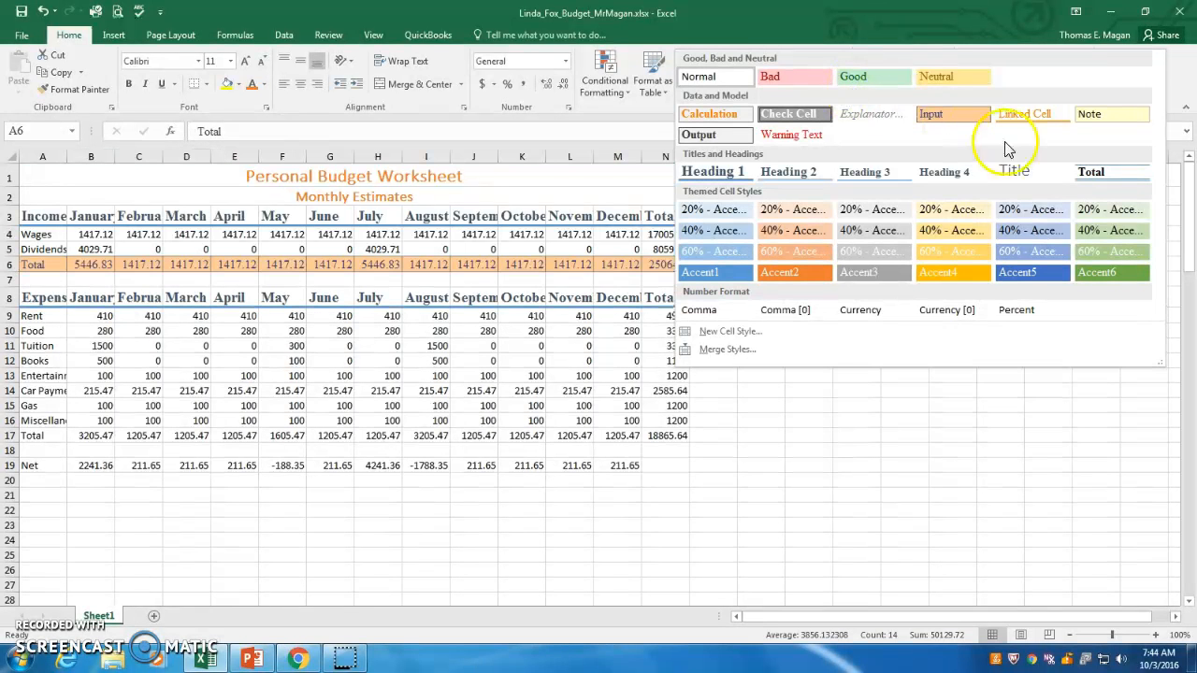
click(1094, 173)
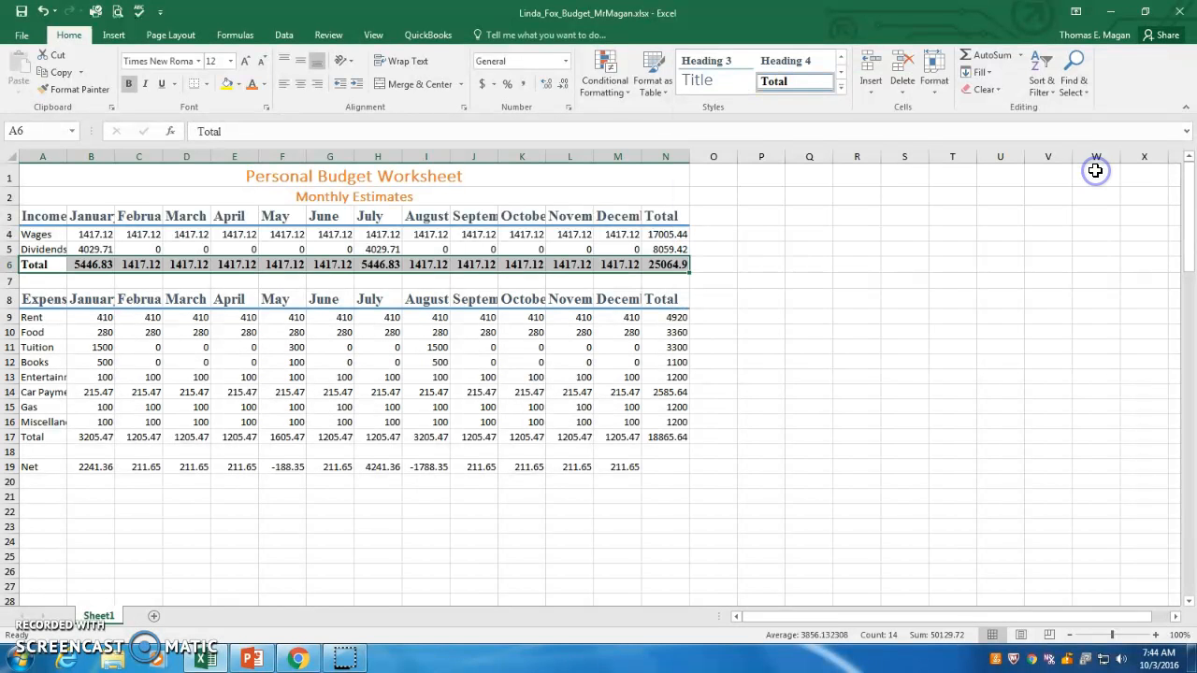
click(757, 279)
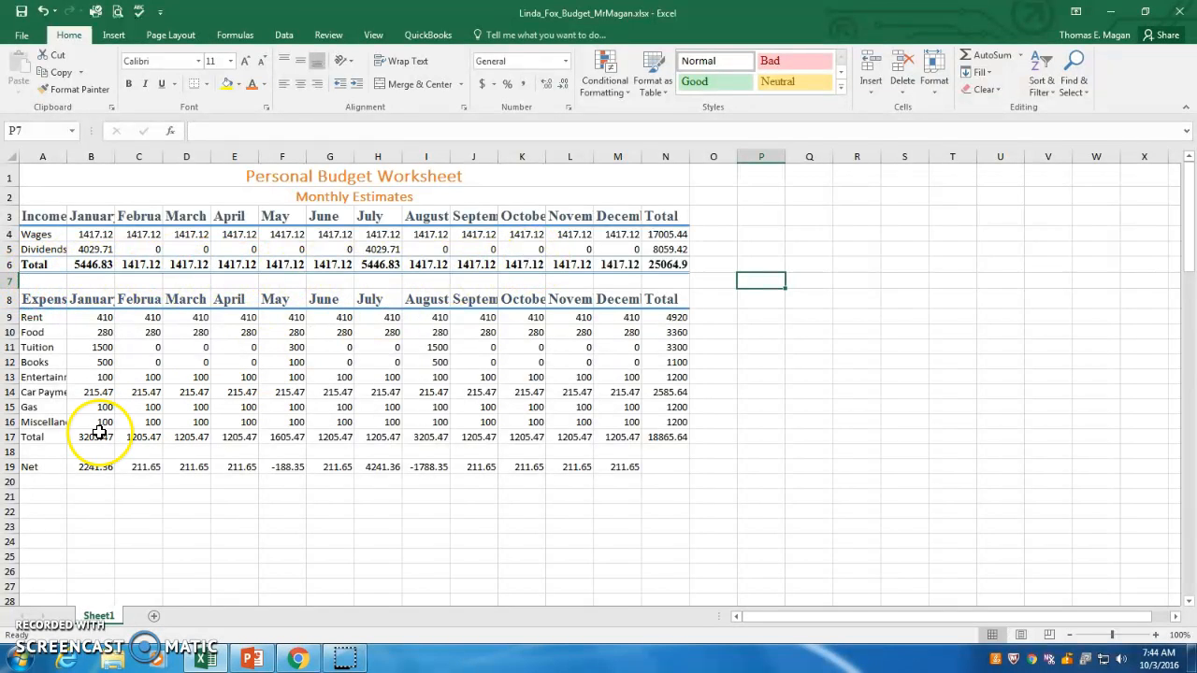
Apply the Total cell style to the expenses Total row A17:N17.
click(53, 437)
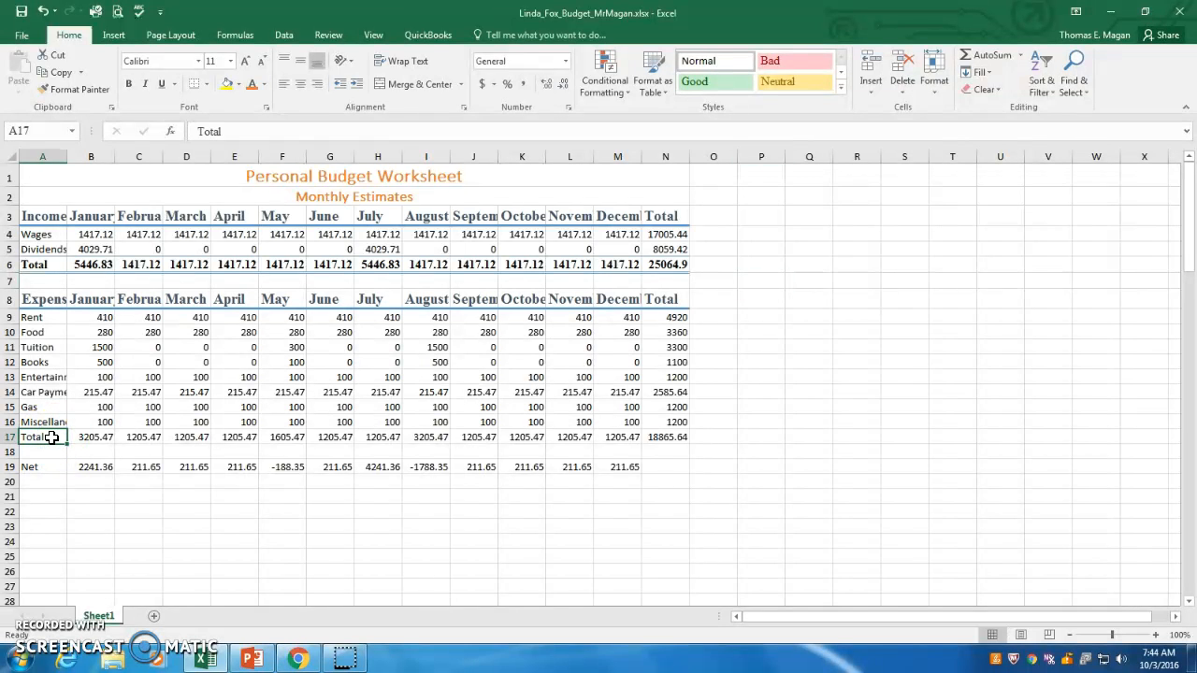
drag(58, 437, 658, 430)
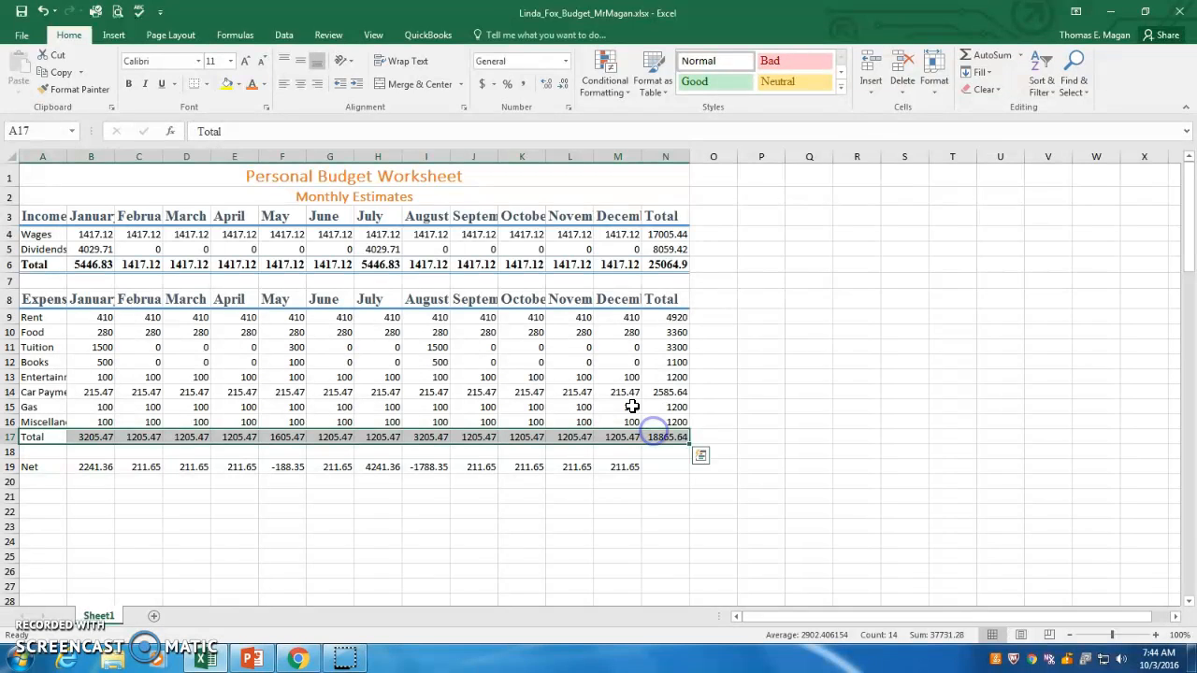
click(842, 90)
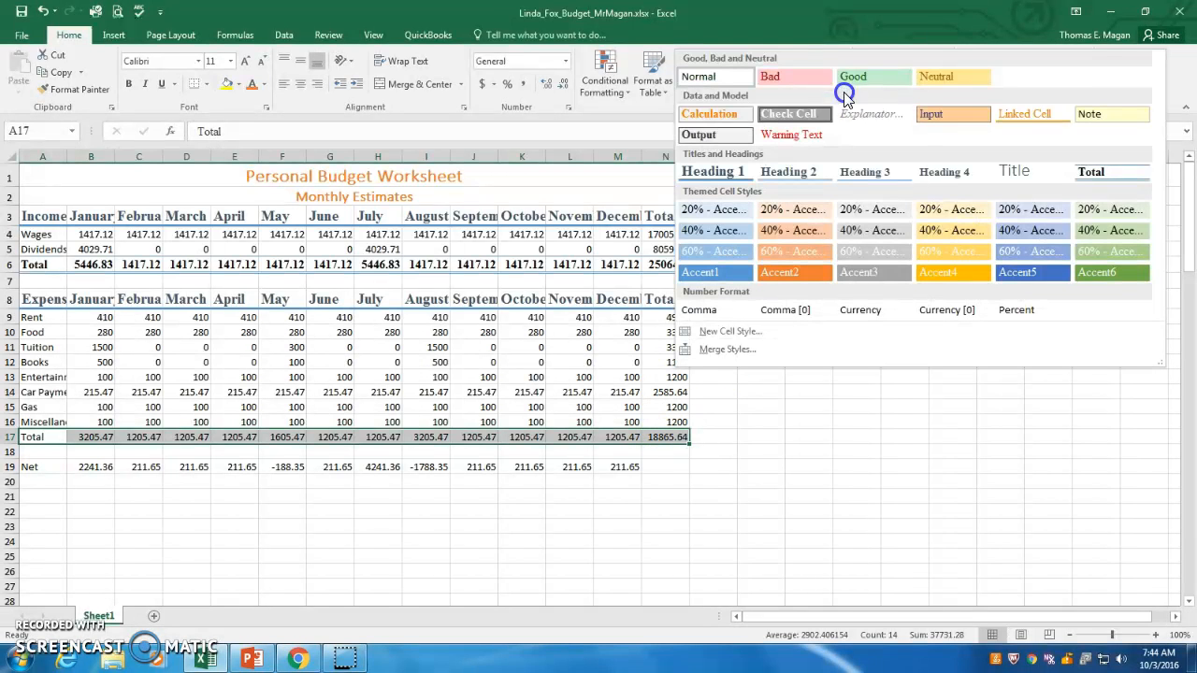
click(1109, 177)
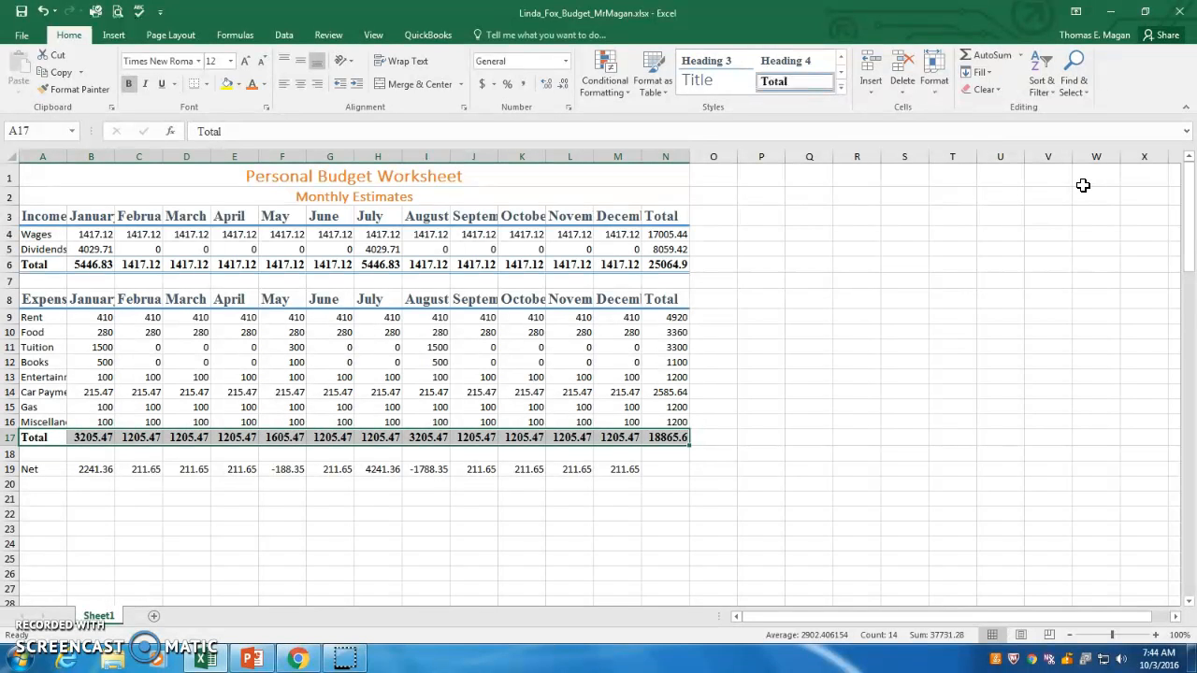
click(888, 391)
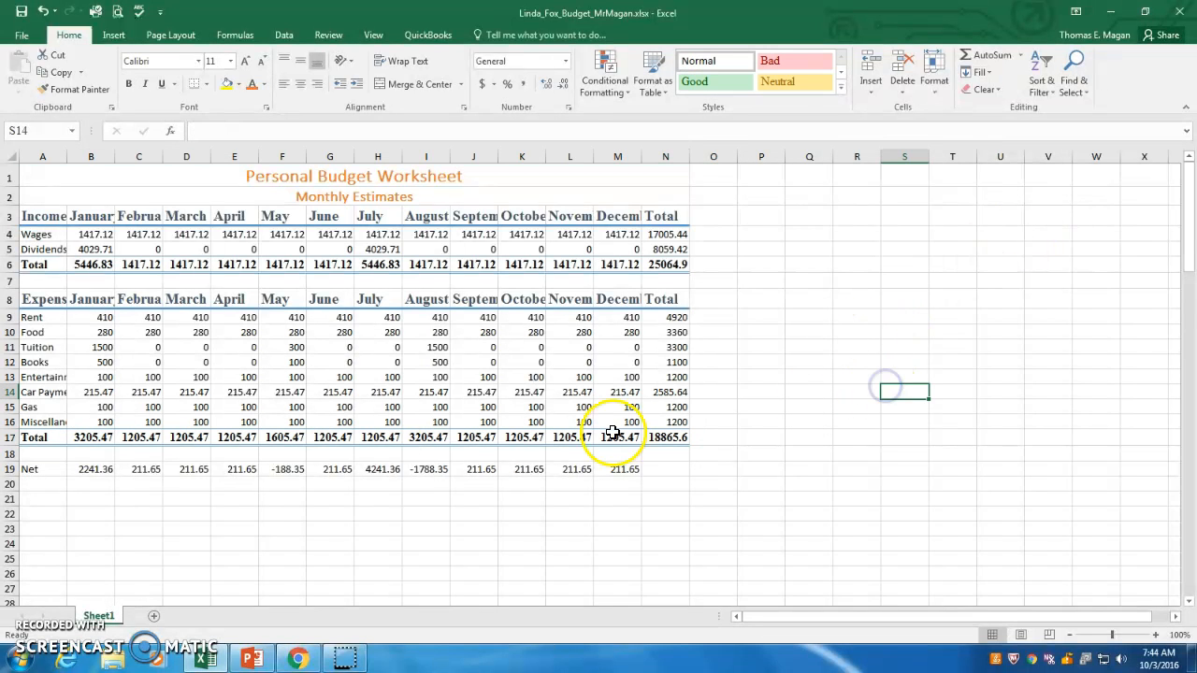
Apply the Accent2 cell style to the Net row A19:N19.
click(32, 470)
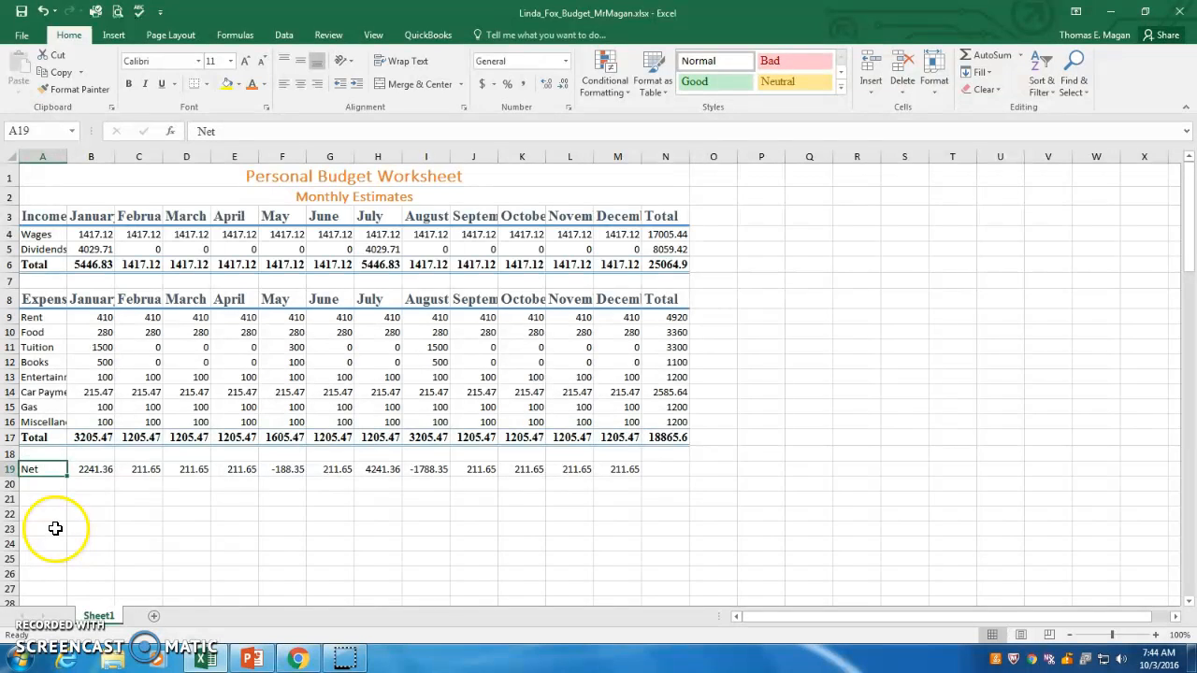
drag(47, 467, 594, 466)
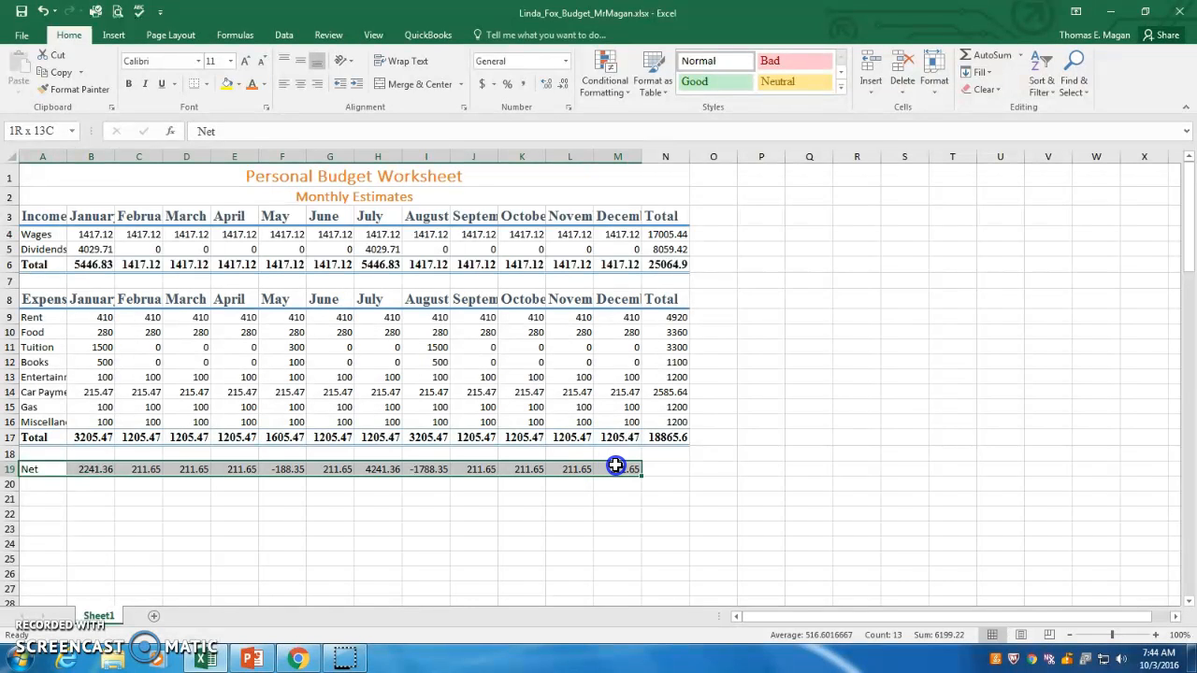
click(672, 470)
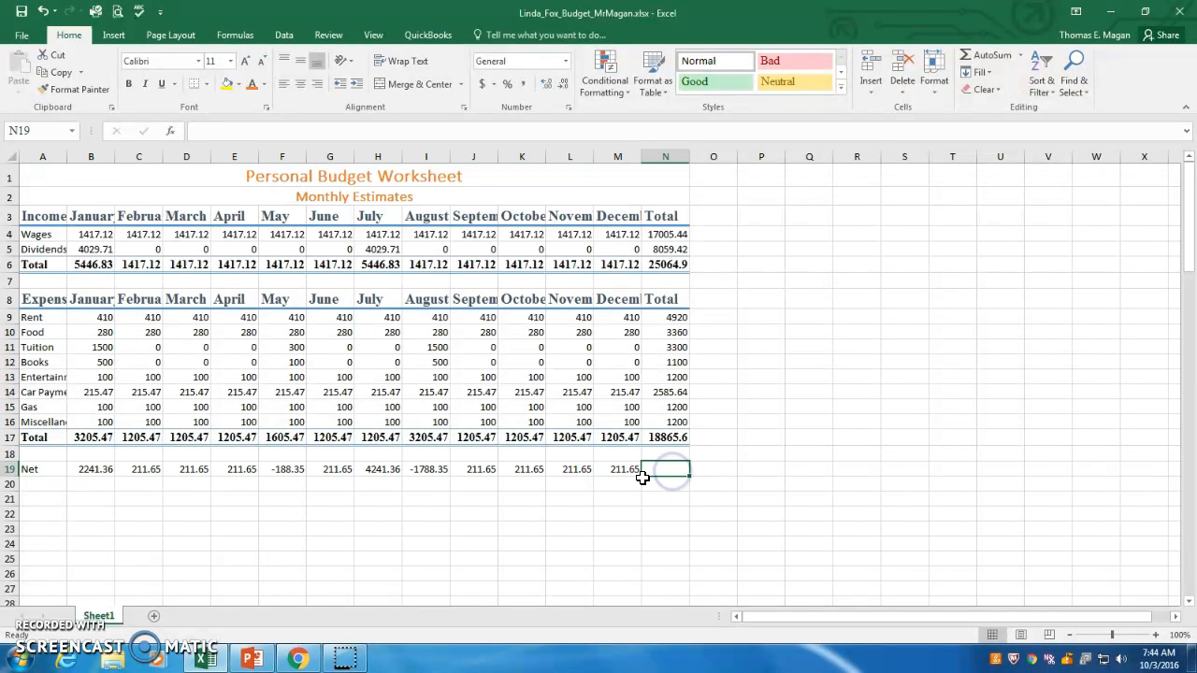
click(629, 471)
mouse_move(644, 477)
mouse_down()
mouse_move(677, 480)
mouse_move(665, 486)
mouse_up()
click(666, 497)
drag(30, 471, 657, 468)
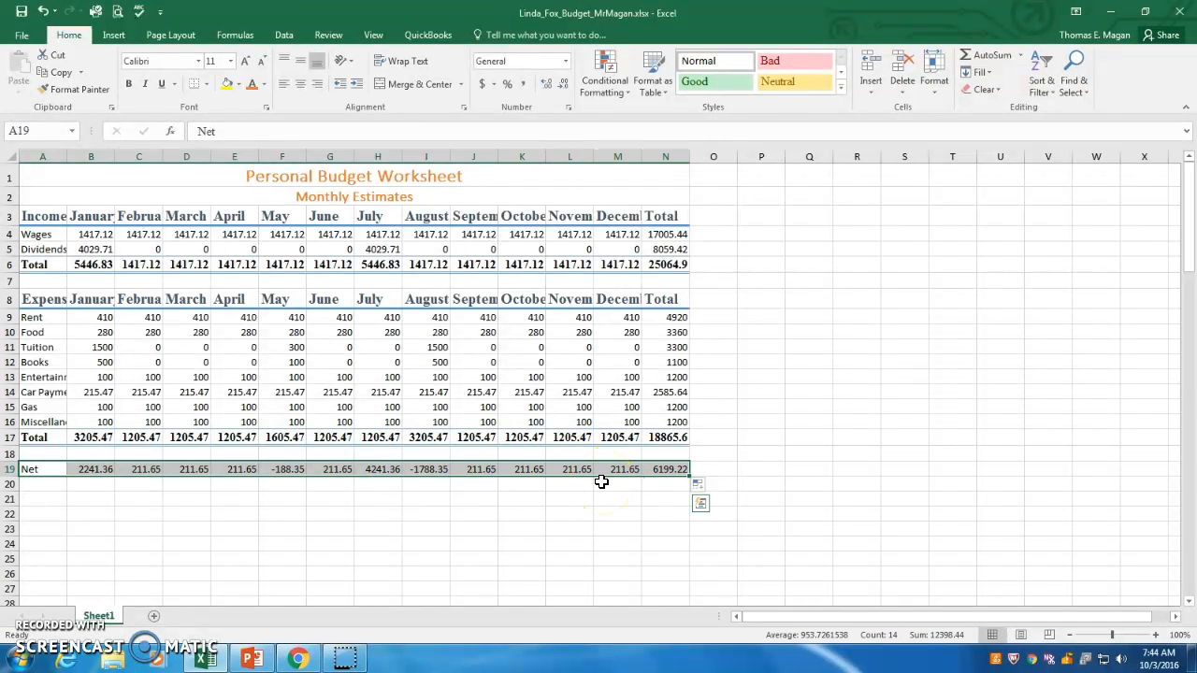
click(841, 95)
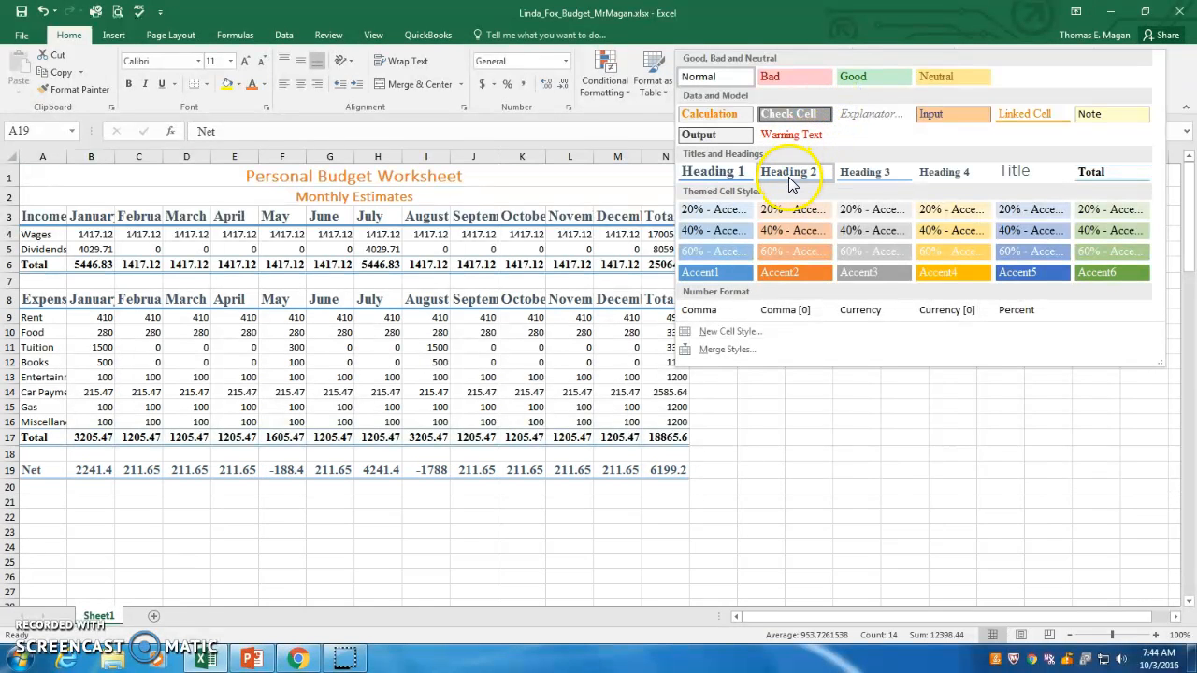
click(792, 272)
click(809, 301)
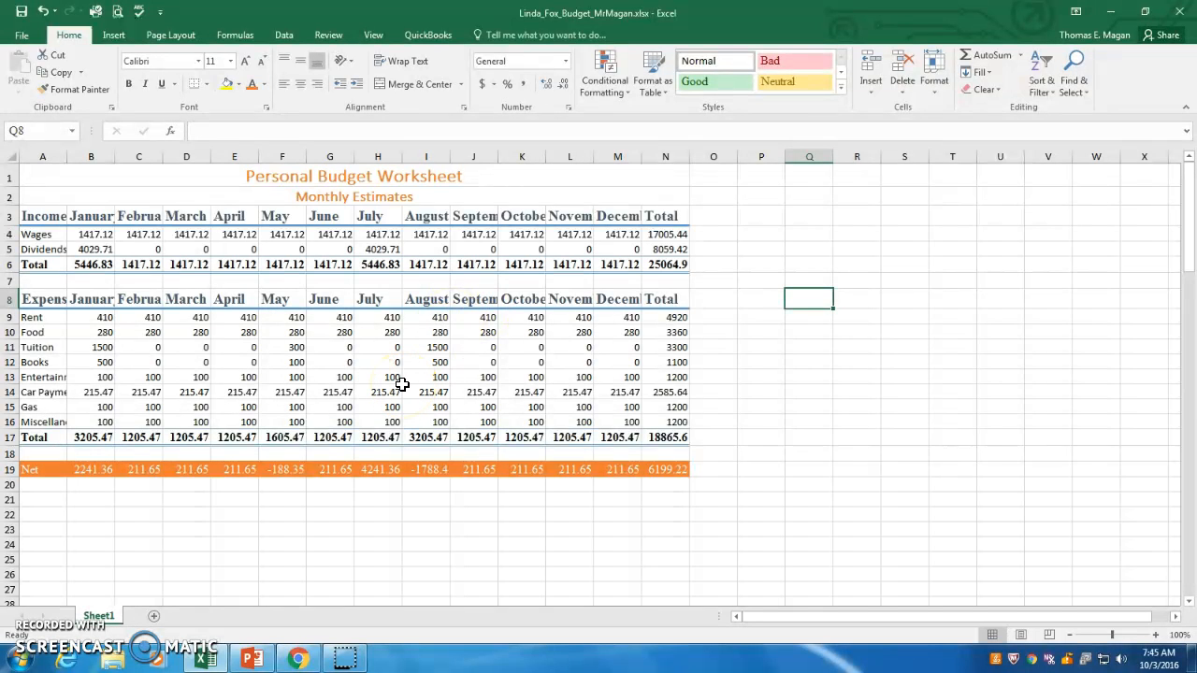
Apply the 20% - Accent2 cell style to rows 4, 9, 11, 13 and 15 together.
click(42, 235)
click(47, 249)
click(39, 317)
click(42, 332)
click(42, 347)
click(37, 377)
click(54, 408)
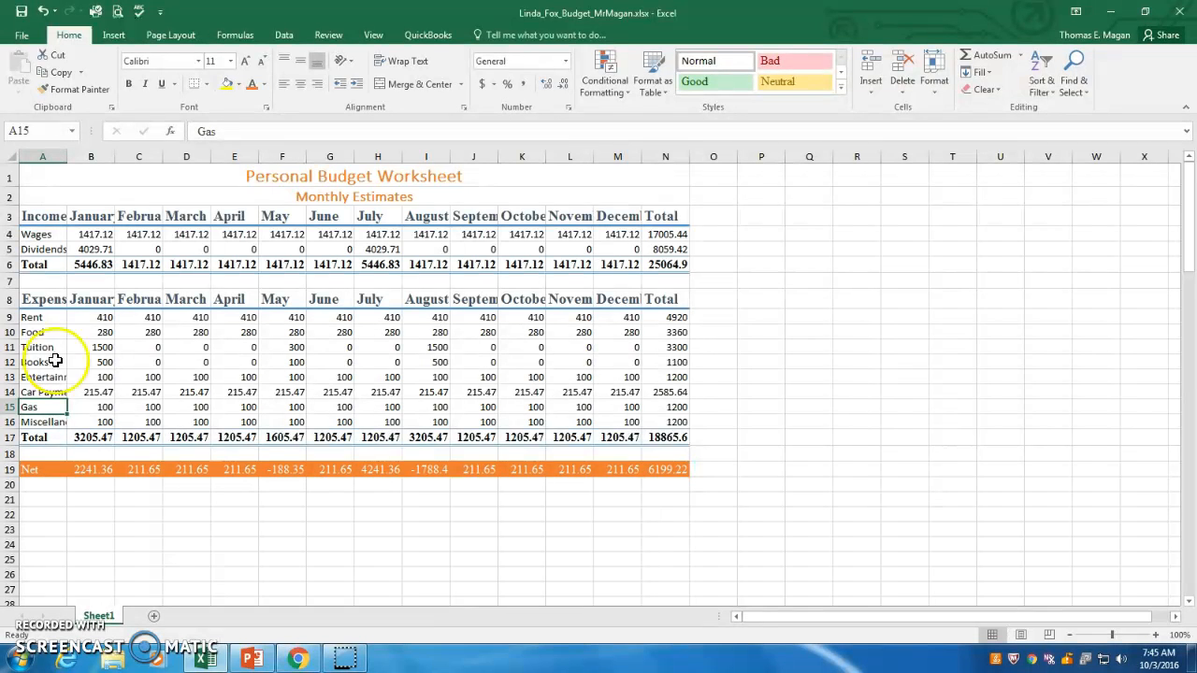
click(45, 232)
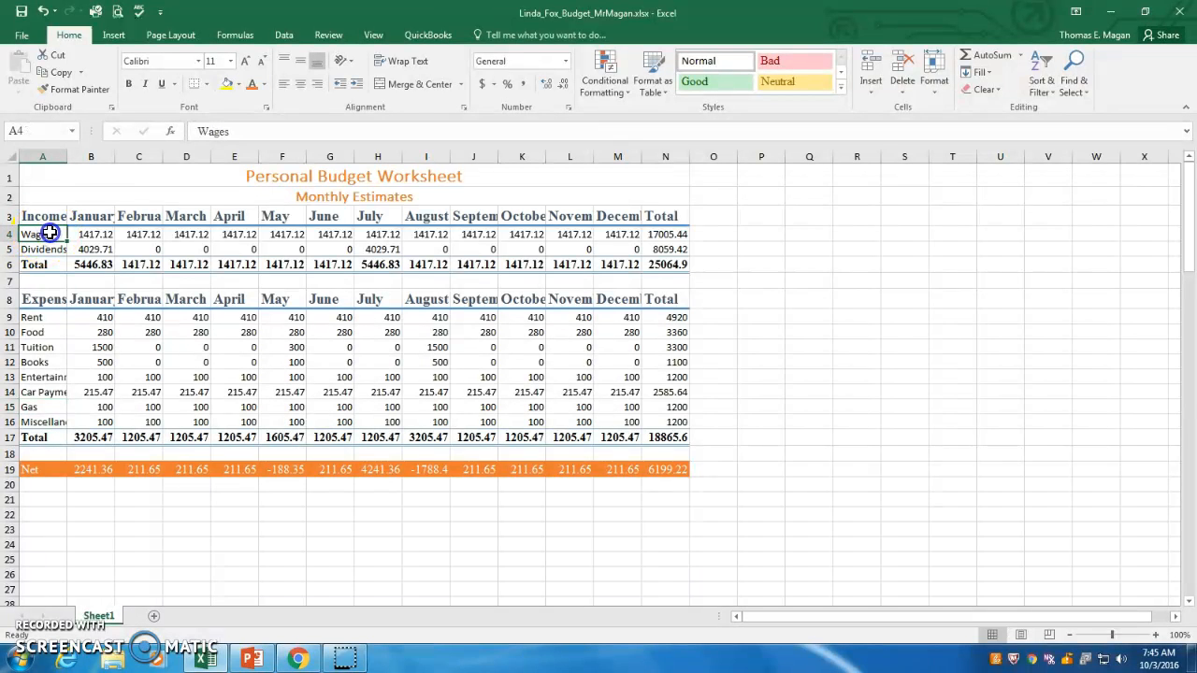
drag(62, 233, 674, 236)
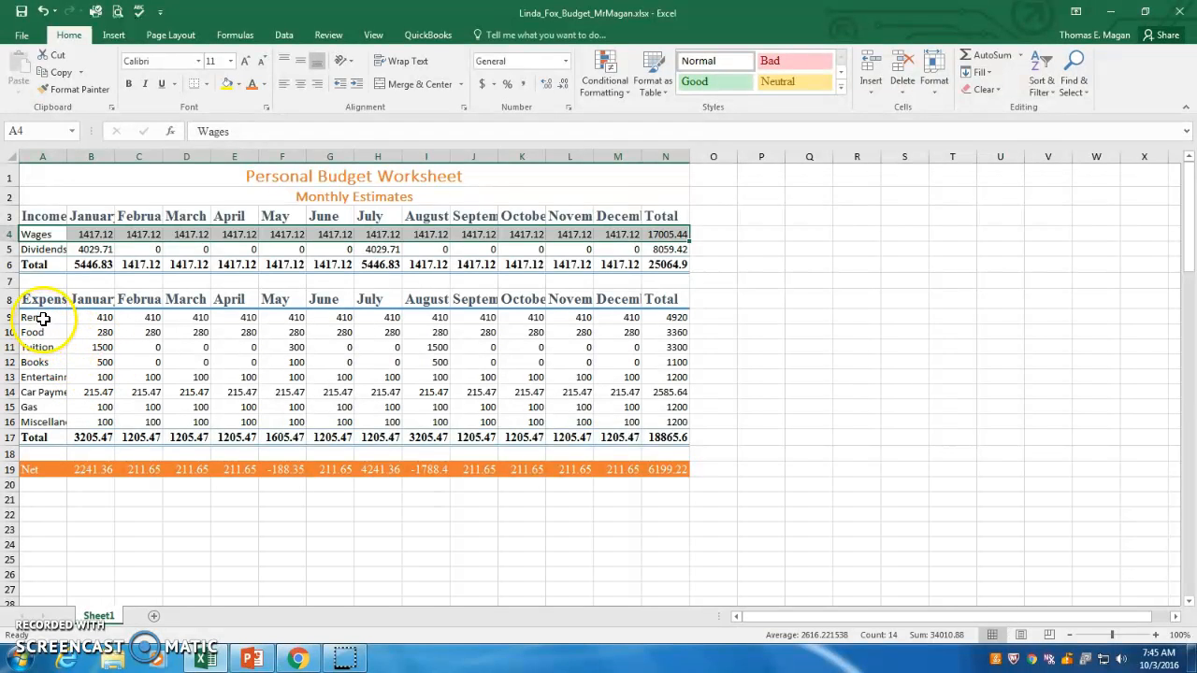
drag(40, 319, 654, 318)
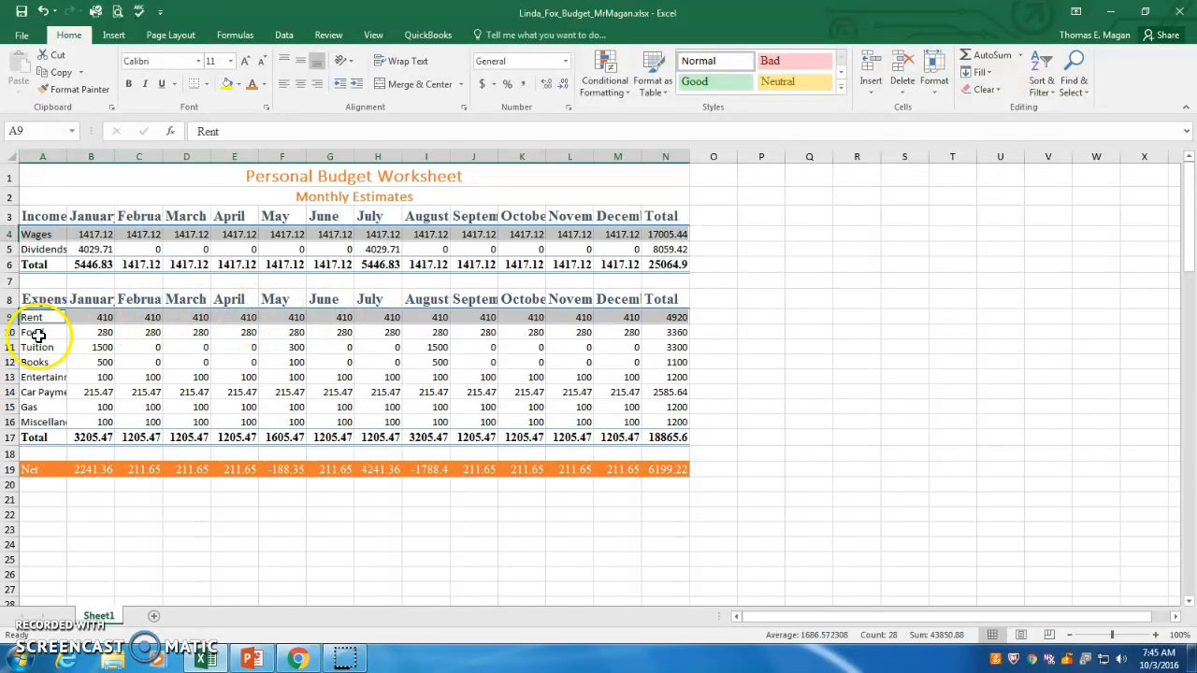
drag(35, 349, 658, 351)
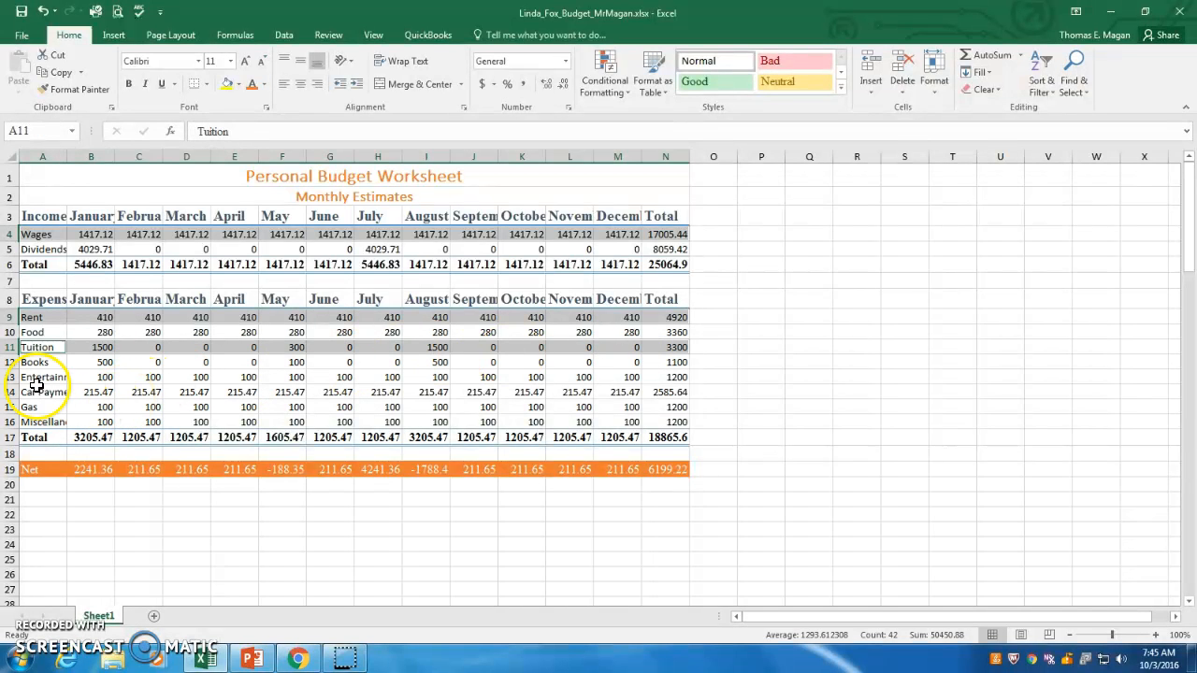
drag(34, 376, 659, 377)
drag(32, 409, 665, 408)
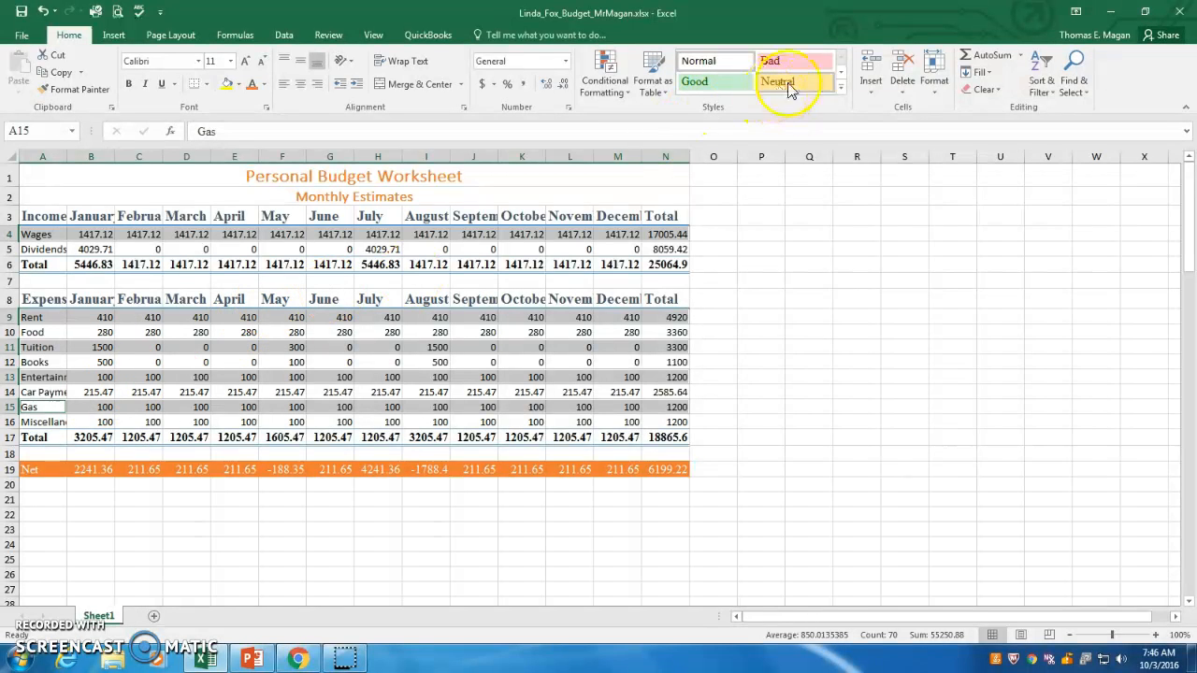
click(841, 87)
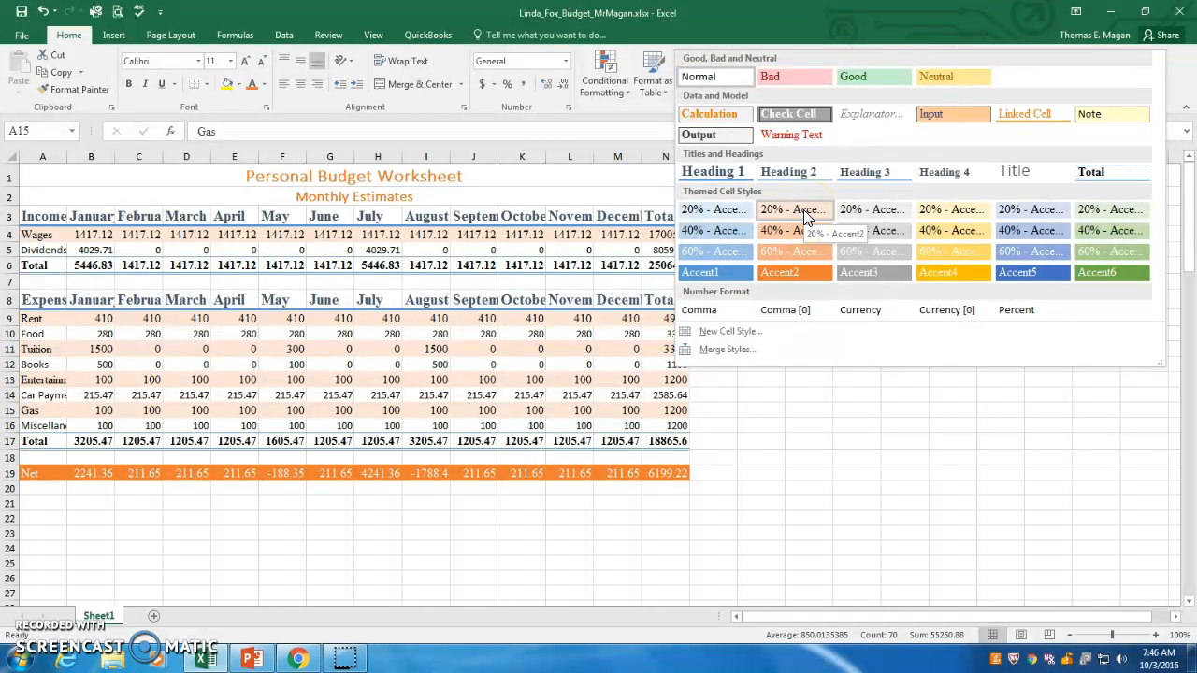
click(806, 214)
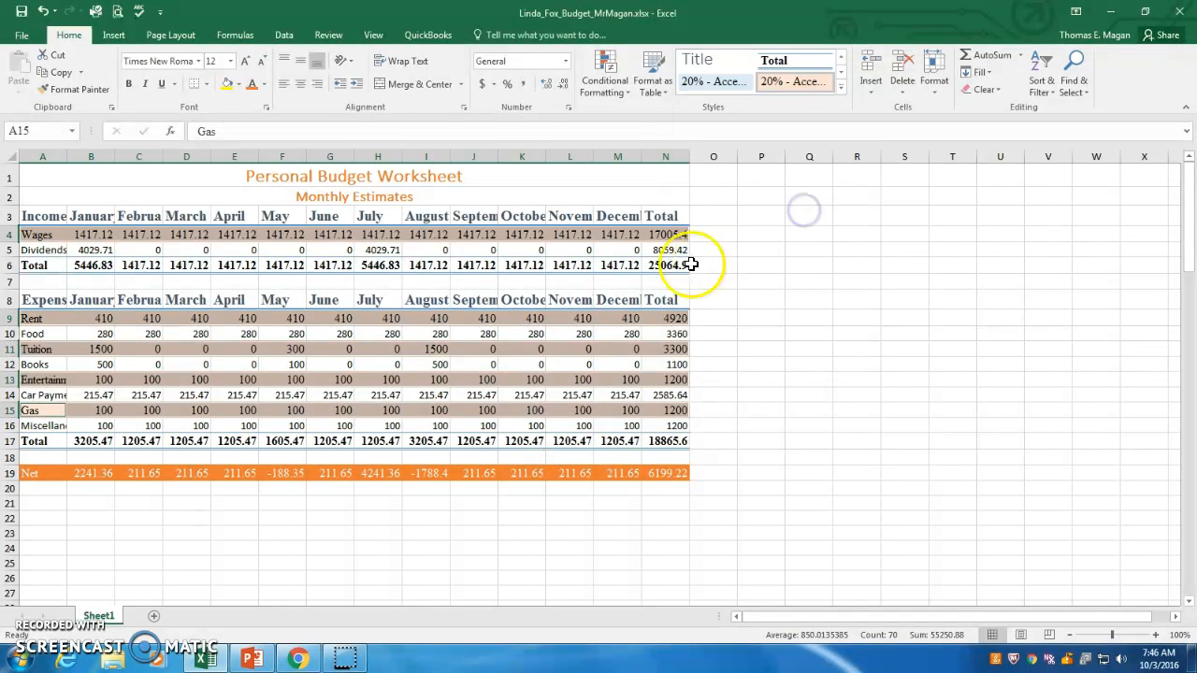
click(460, 333)
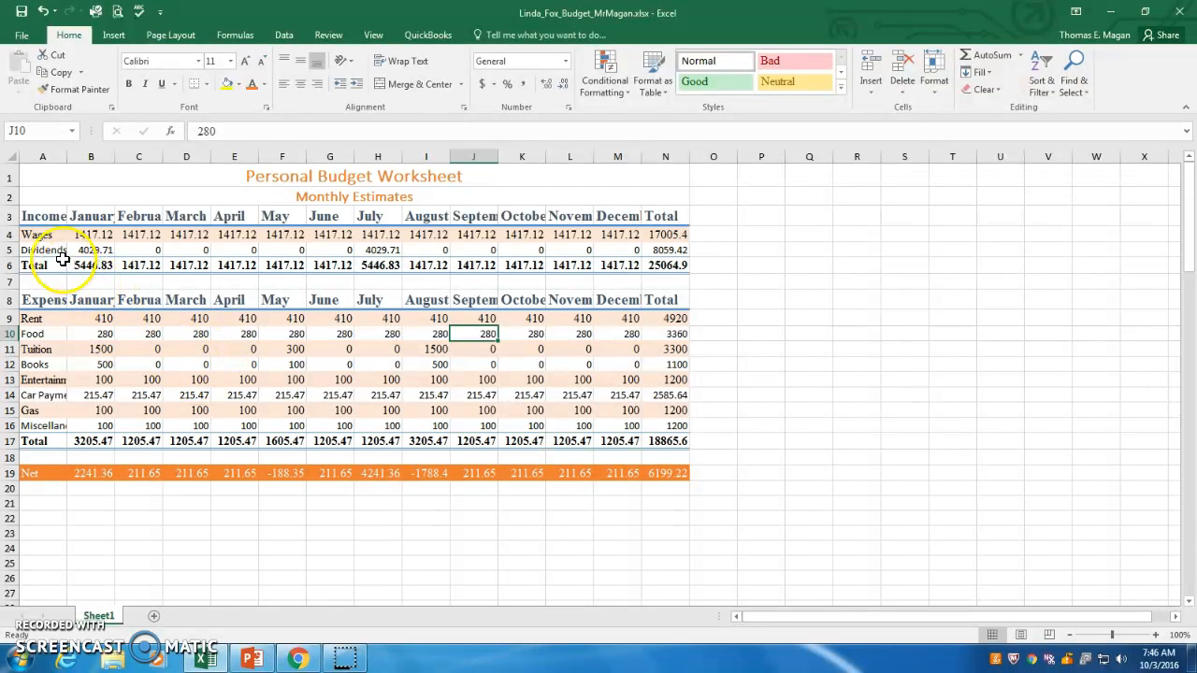
Apply the 40% - Accent2 cell style to rows 5, 10, 12, 14 and 16 together.
drag(47, 250, 655, 249)
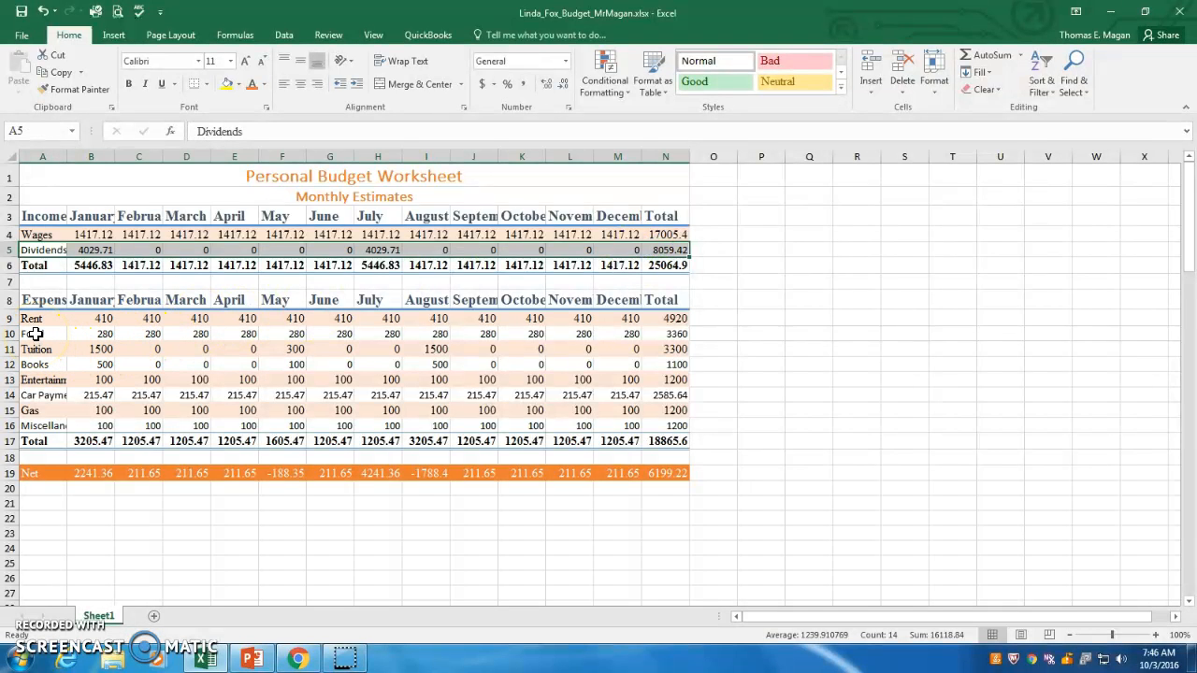
drag(34, 333, 657, 334)
drag(45, 365, 644, 364)
drag(42, 396, 649, 393)
drag(37, 426, 645, 430)
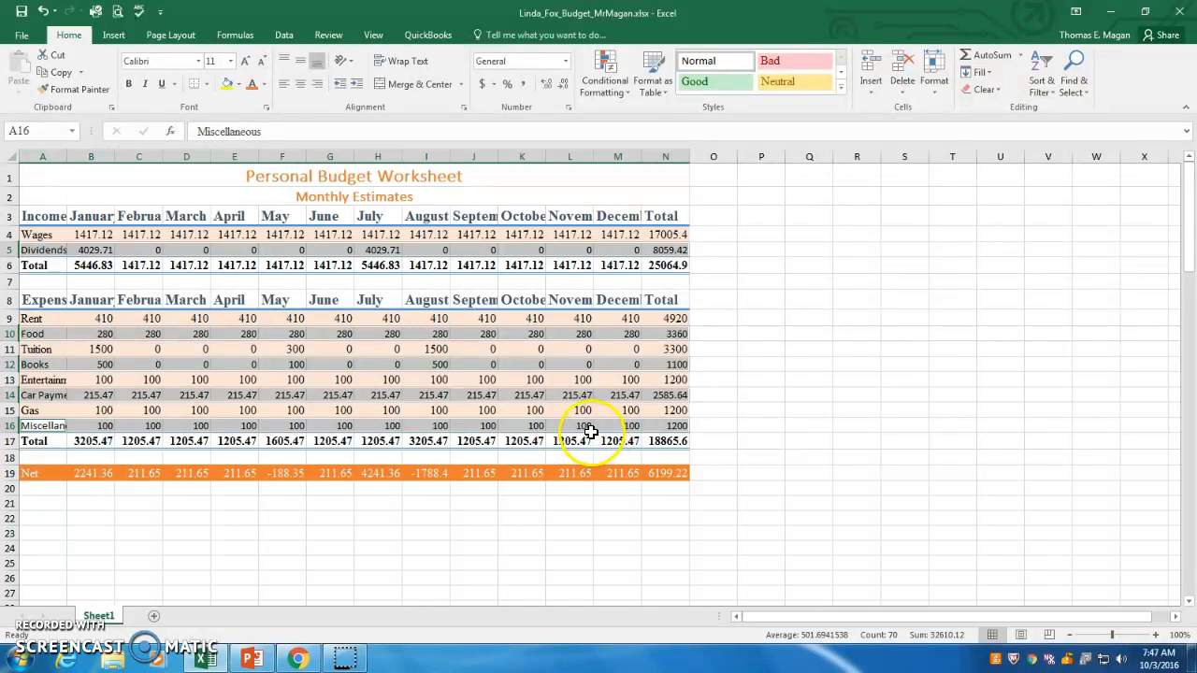
click(841, 88)
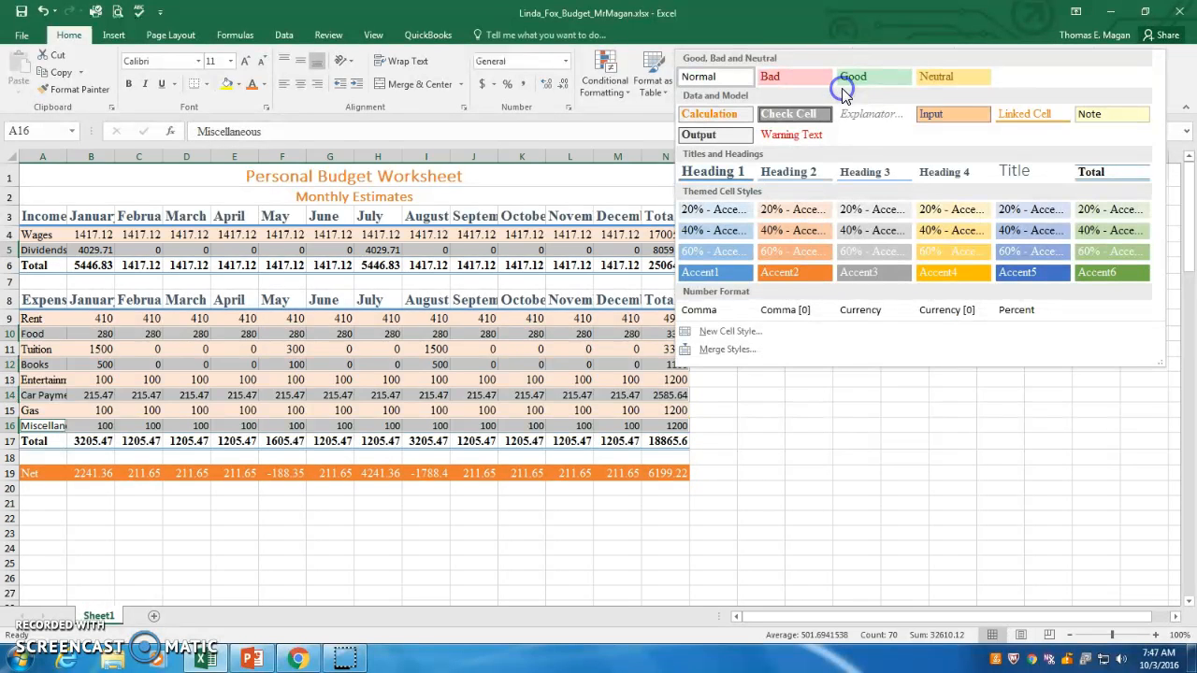
click(794, 230)
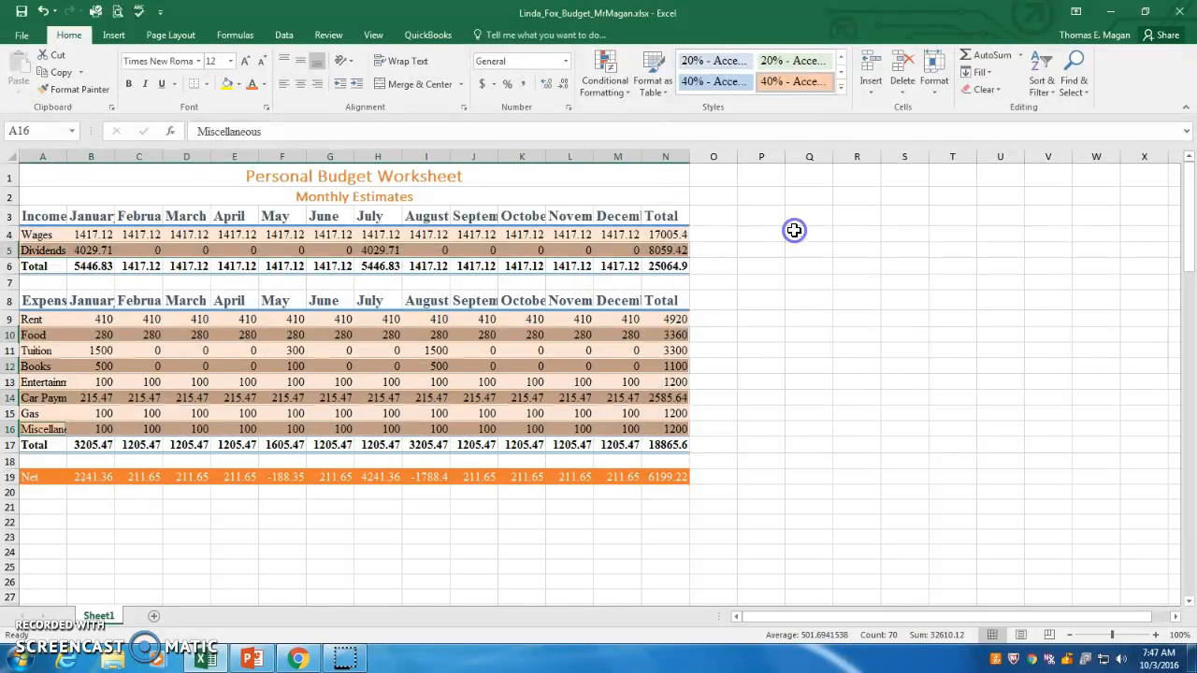
click(778, 325)
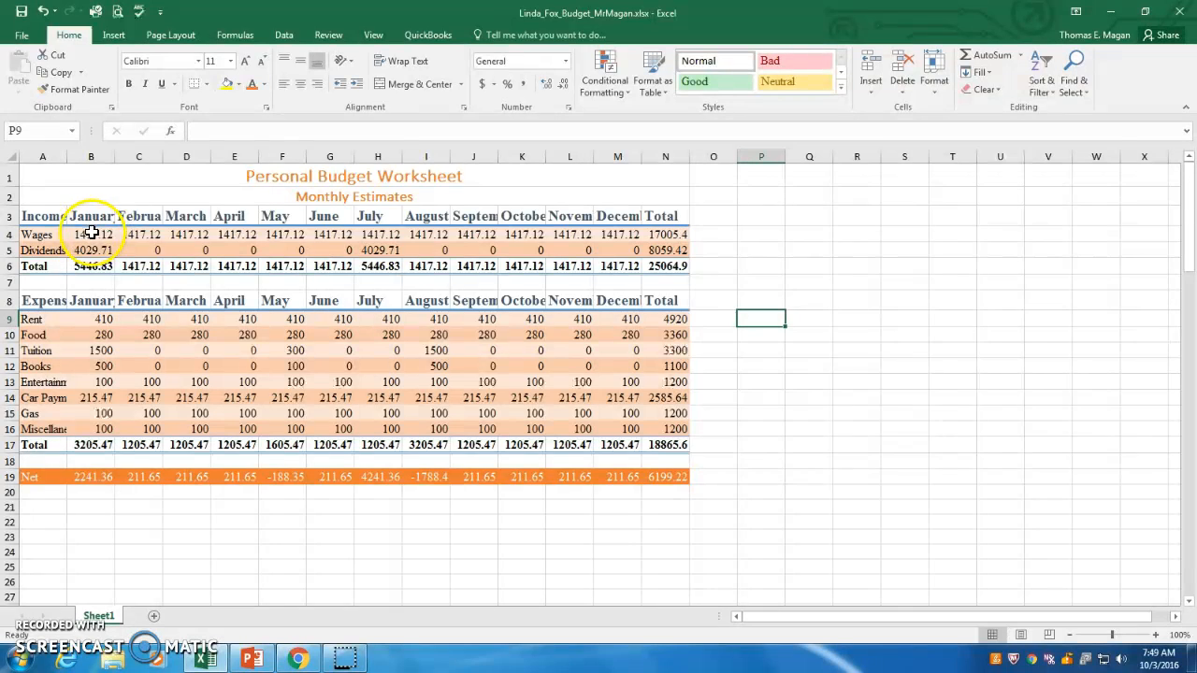
Apply Accounting number format to the Wages values B4:N4 and the income Total values B6:N6.
drag(92, 235, 644, 236)
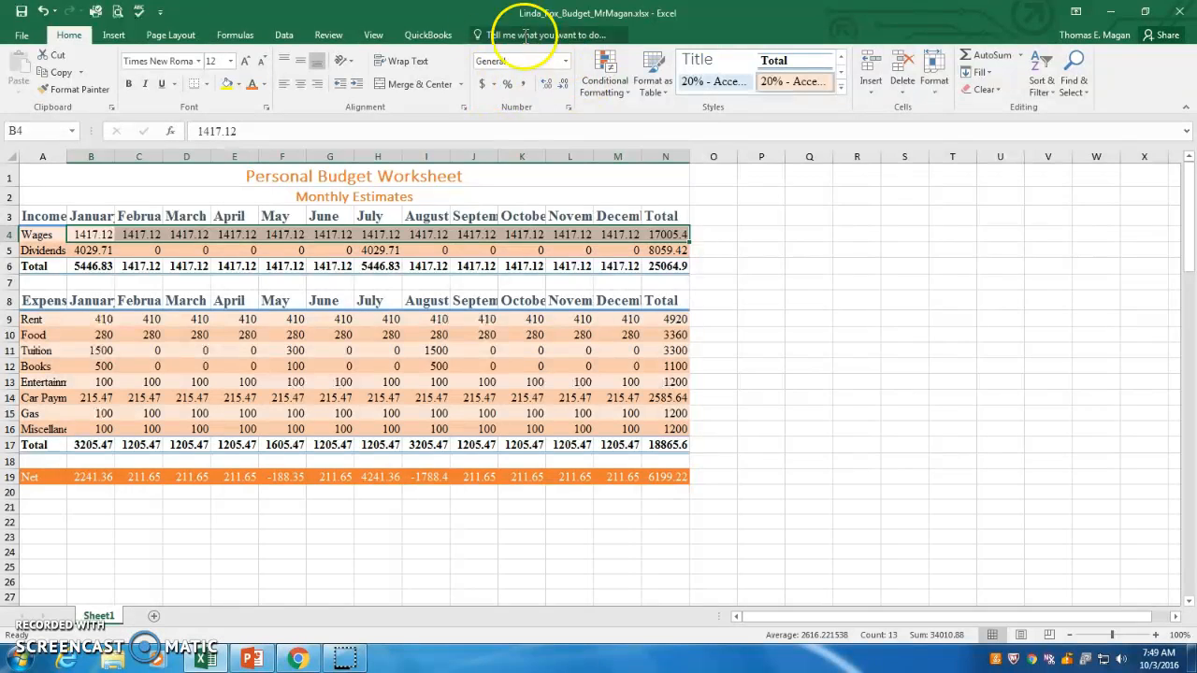
click(483, 86)
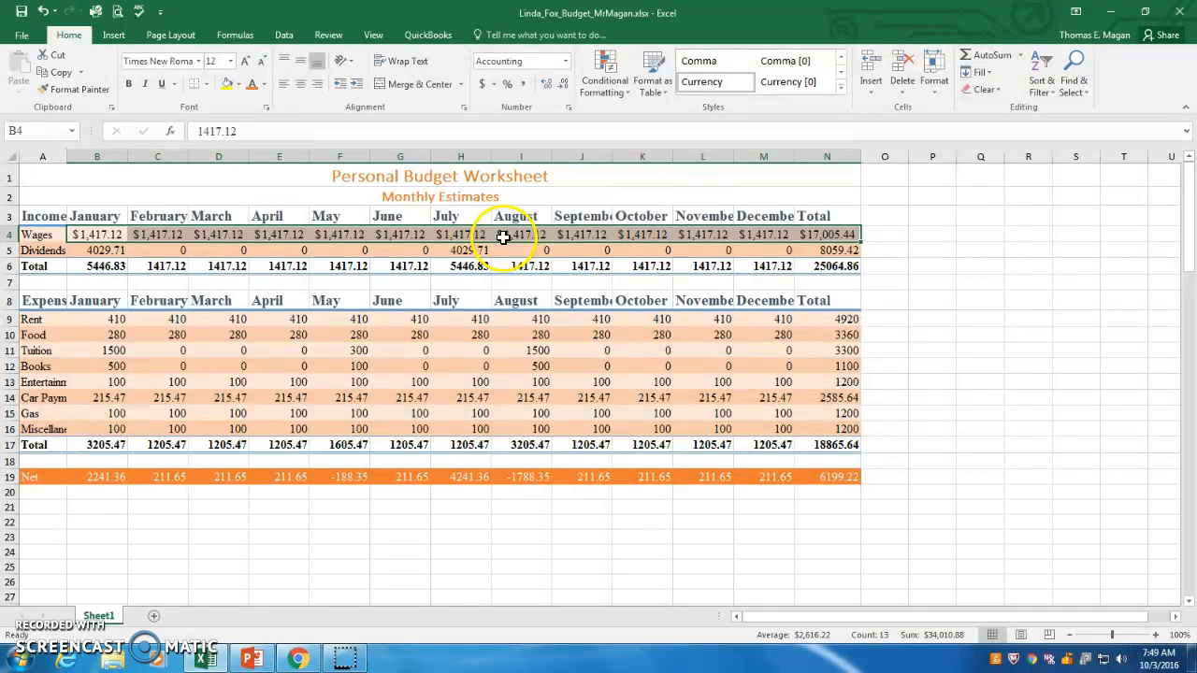
click(88, 267)
drag(96, 266, 804, 261)
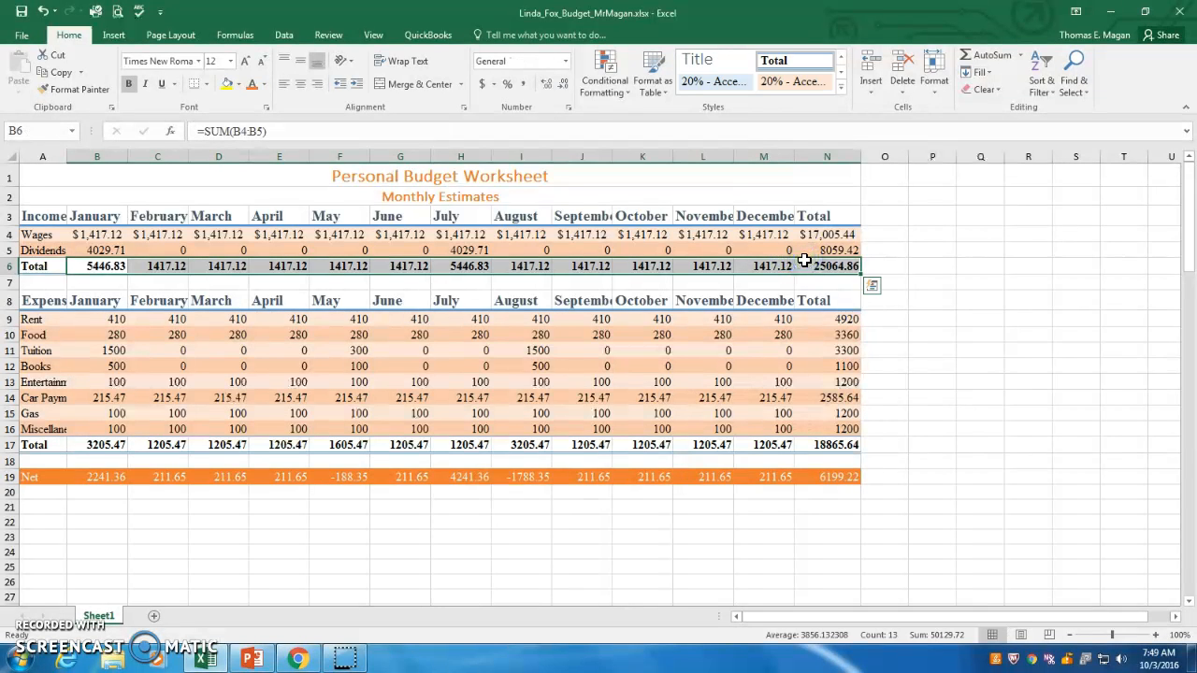
click(483, 87)
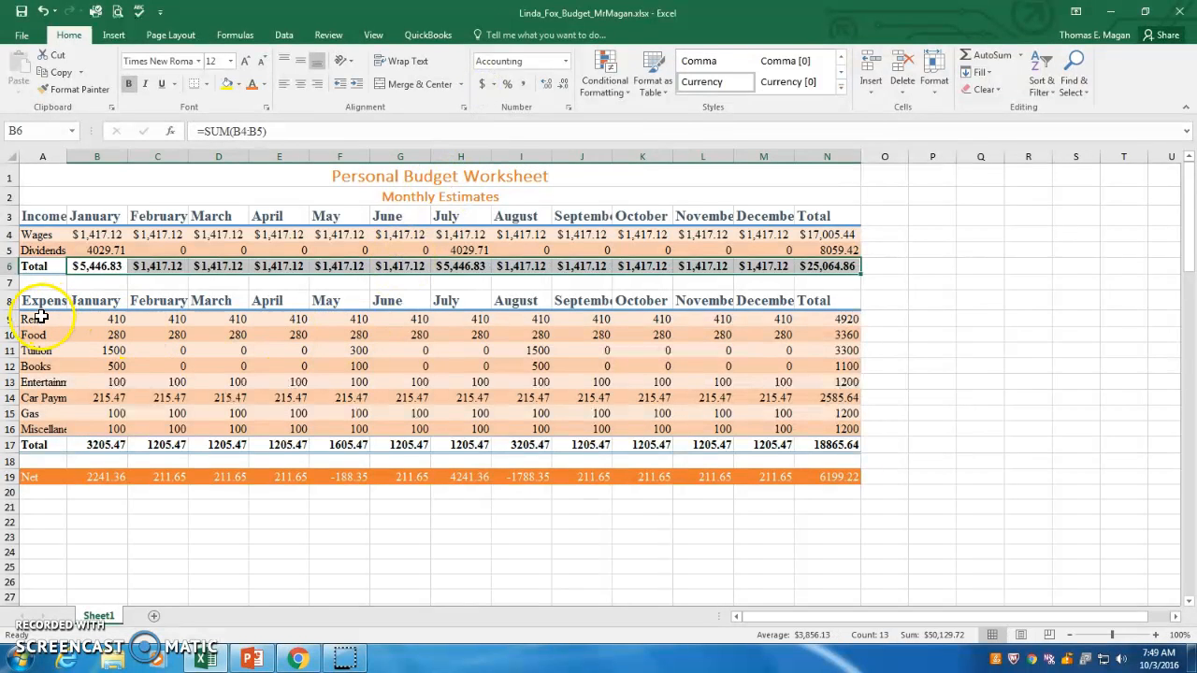
click(107, 321)
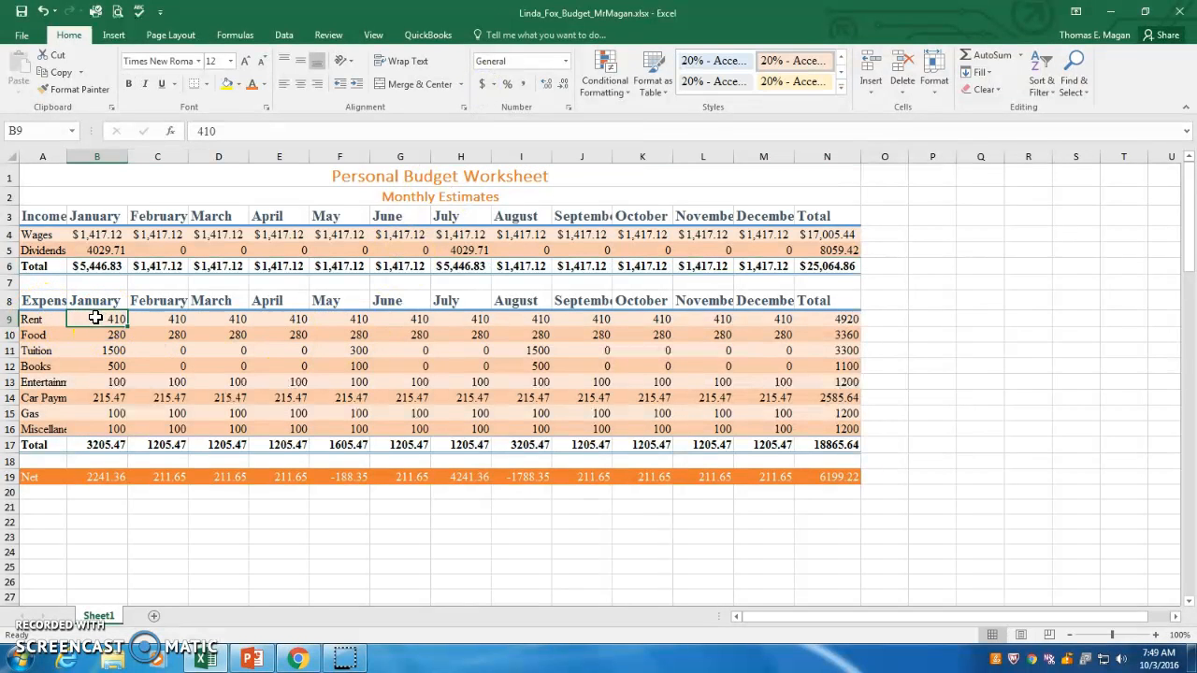
Apply Accounting number format to the Rent values B9:N9 and the expense Total values B17:N17.
click(103, 320)
drag(104, 320, 823, 320)
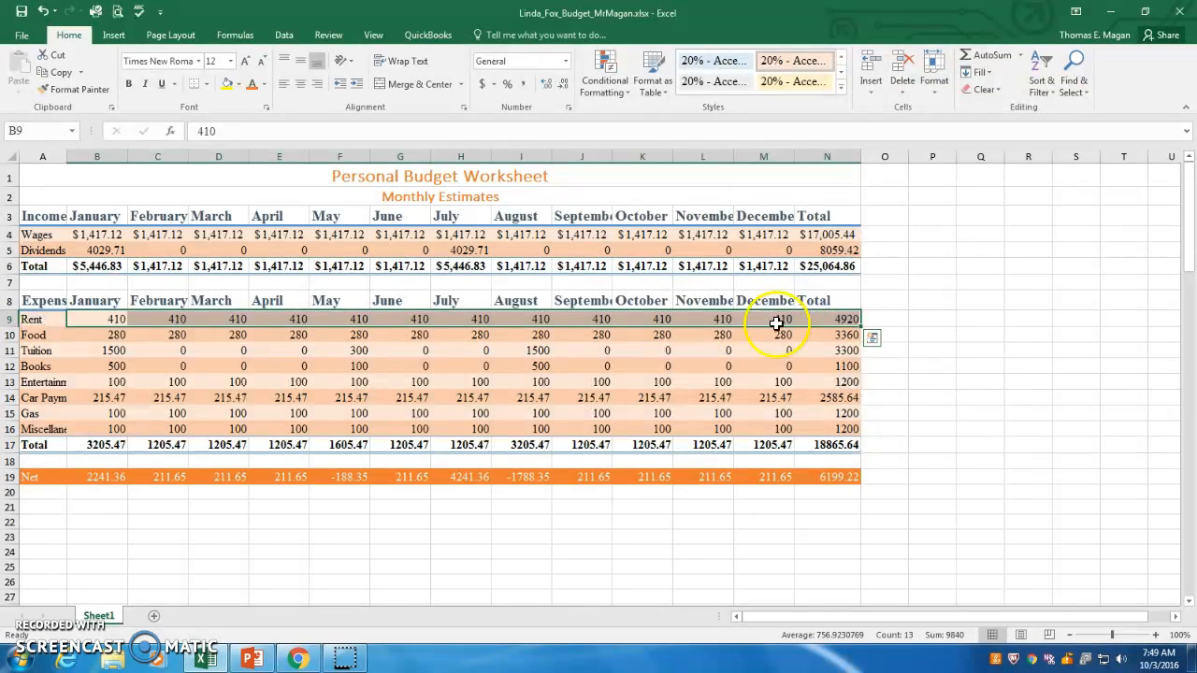
click(483, 86)
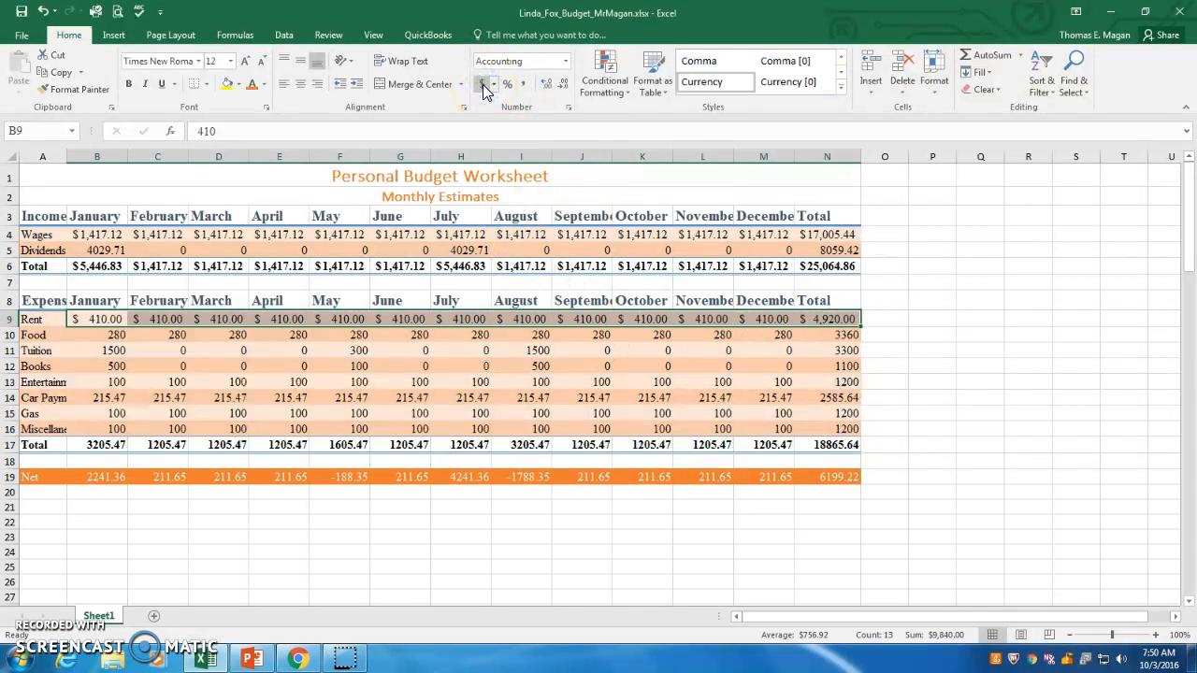
drag(103, 445, 810, 447)
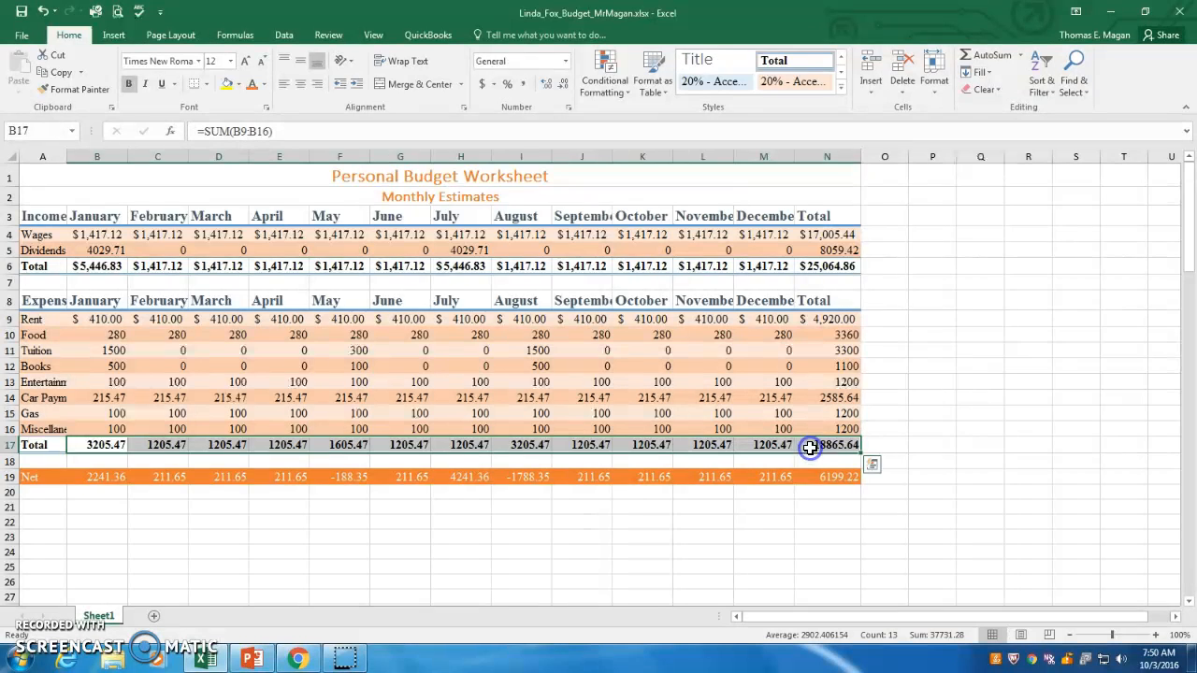
click(481, 86)
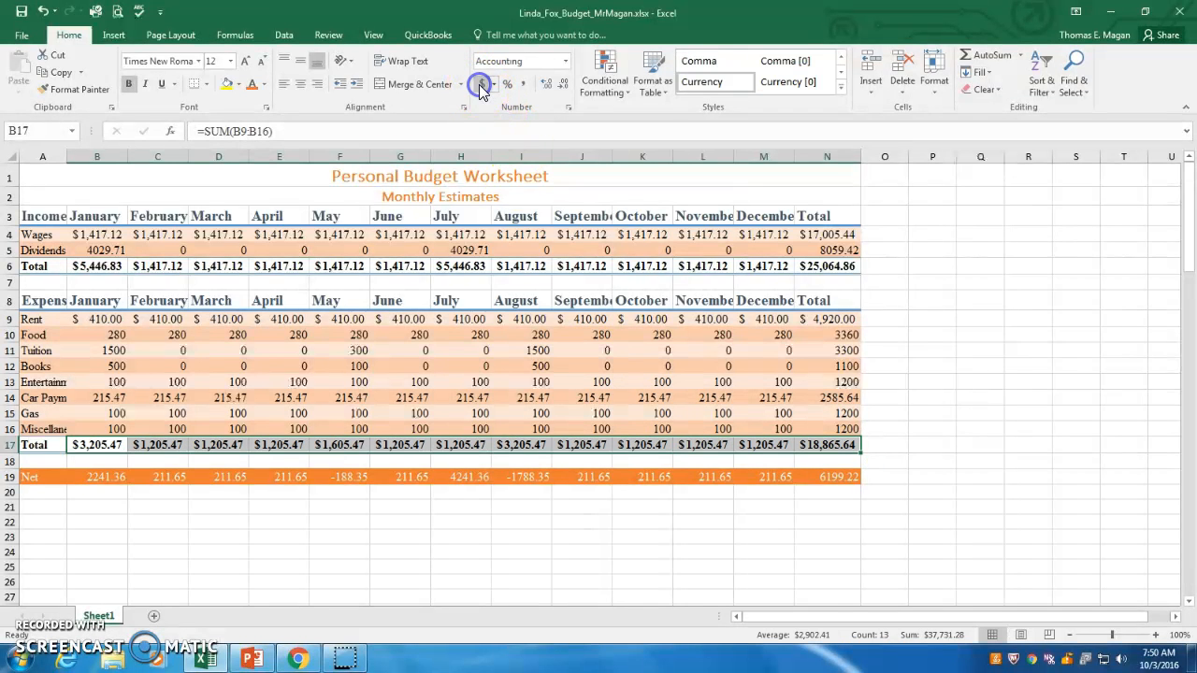
Apply Accounting number format to the Net row values B19:N19.
drag(93, 479, 801, 476)
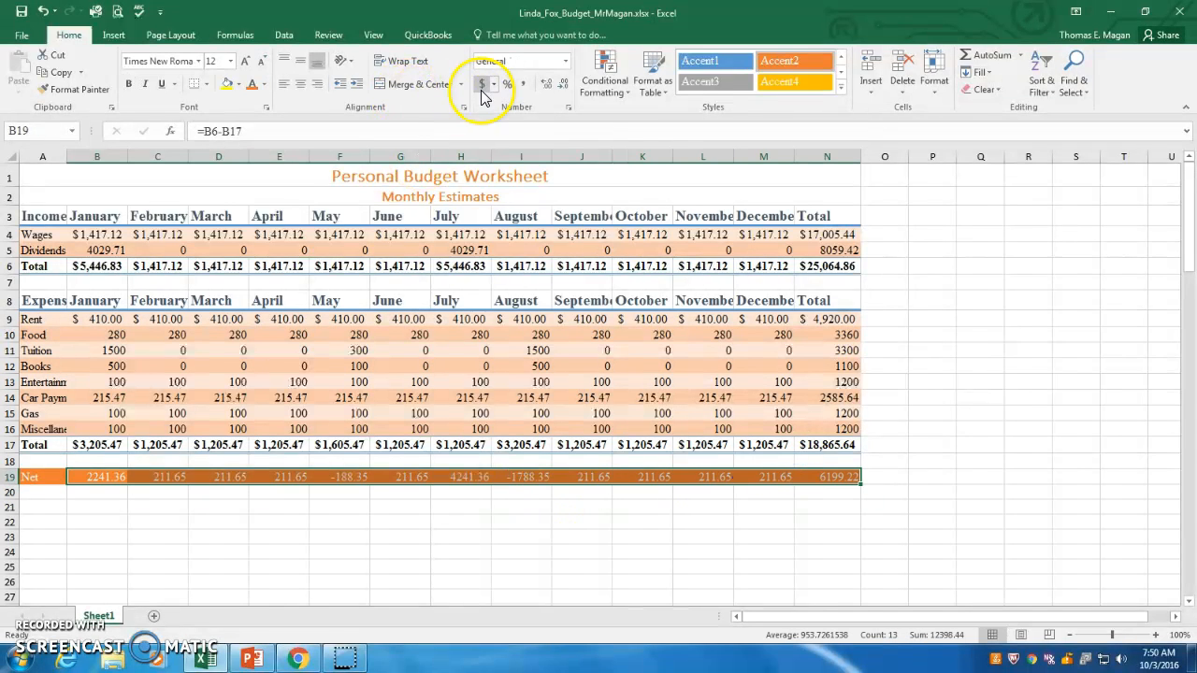
click(483, 87)
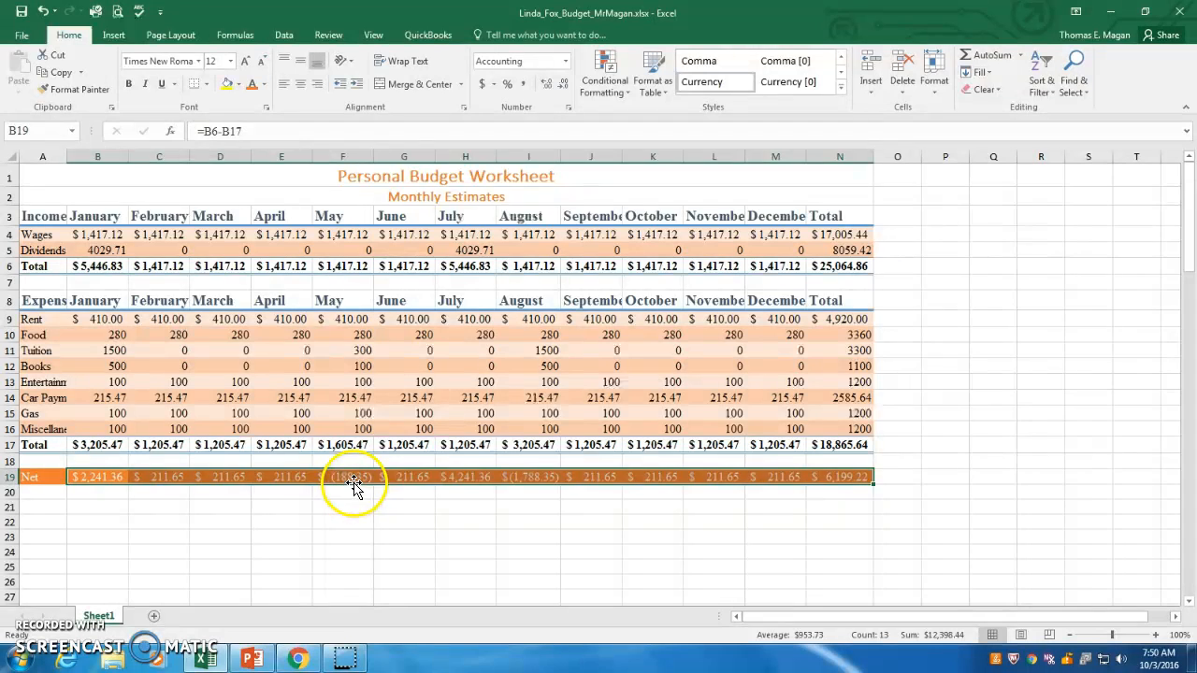
click(353, 504)
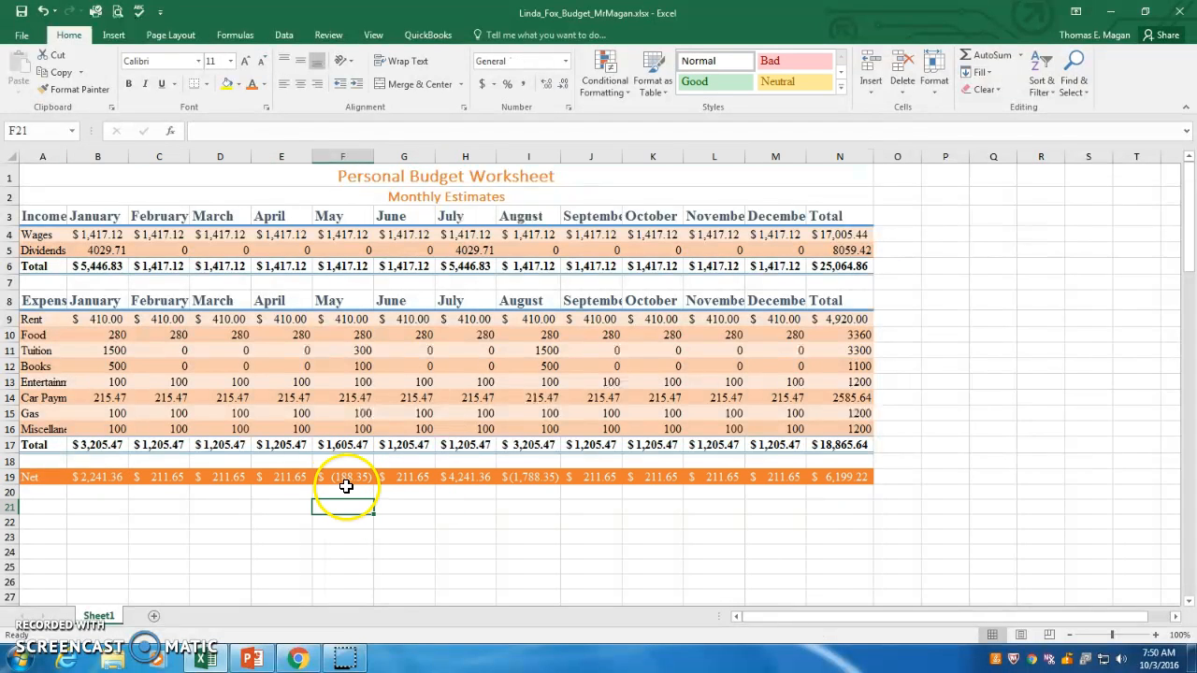
click(344, 478)
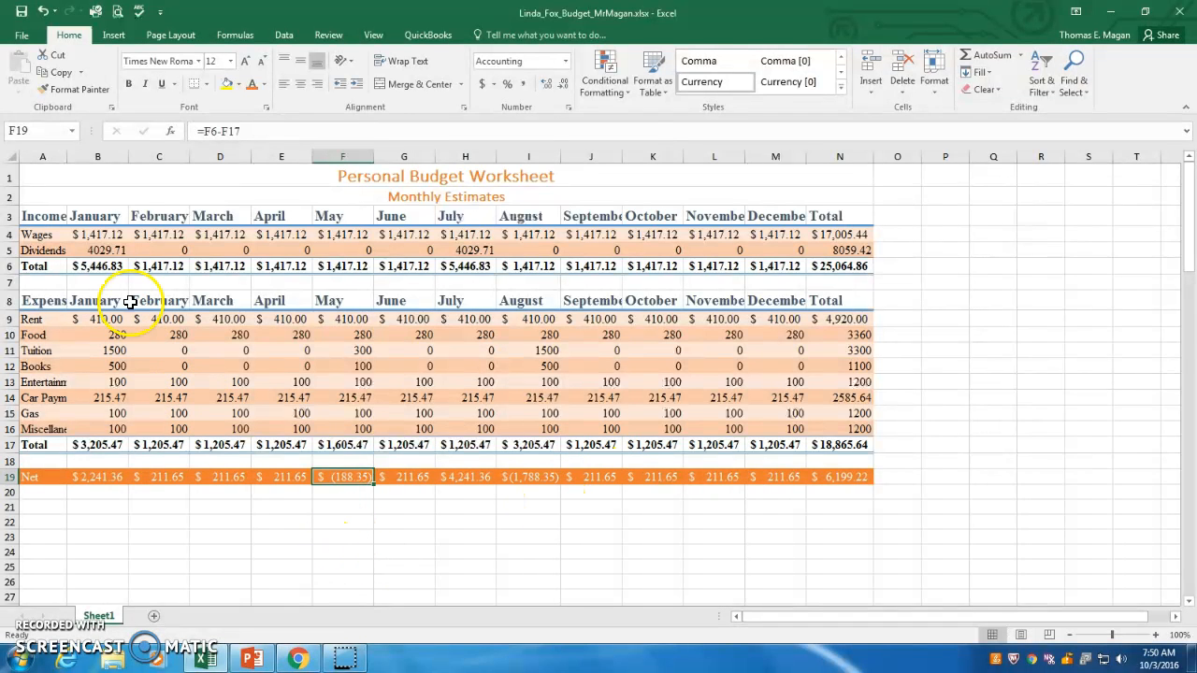
Apply Comma Style to the Dividends values B5:N5.
drag(99, 248, 813, 250)
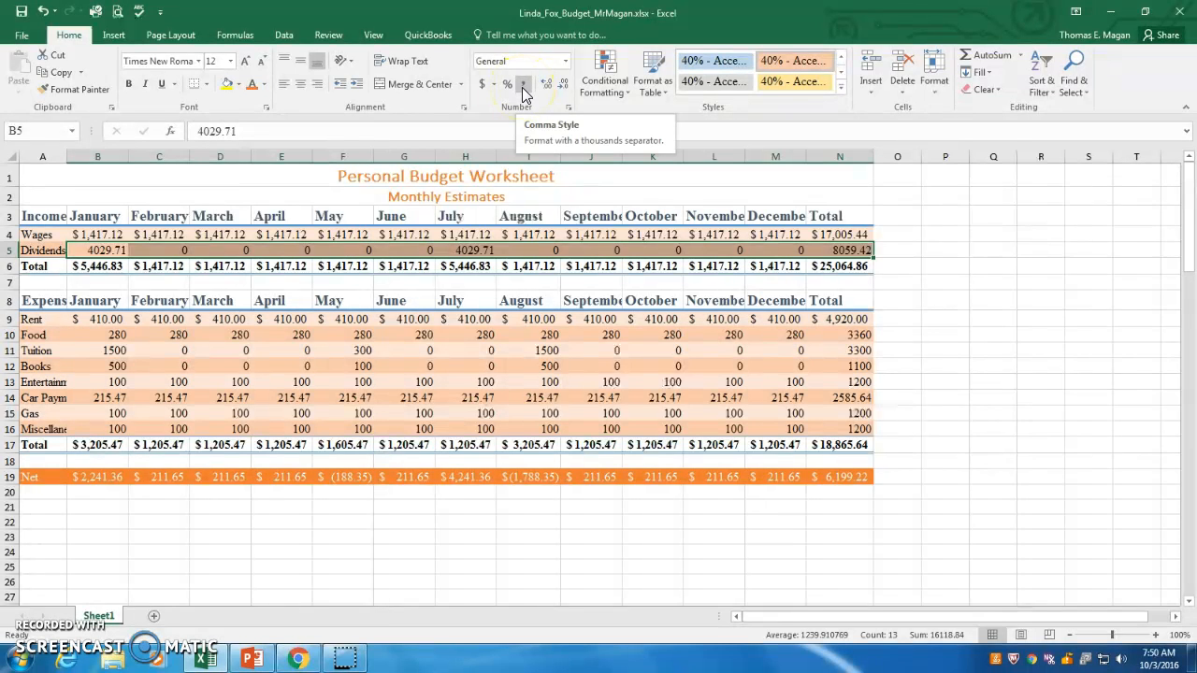
click(522, 86)
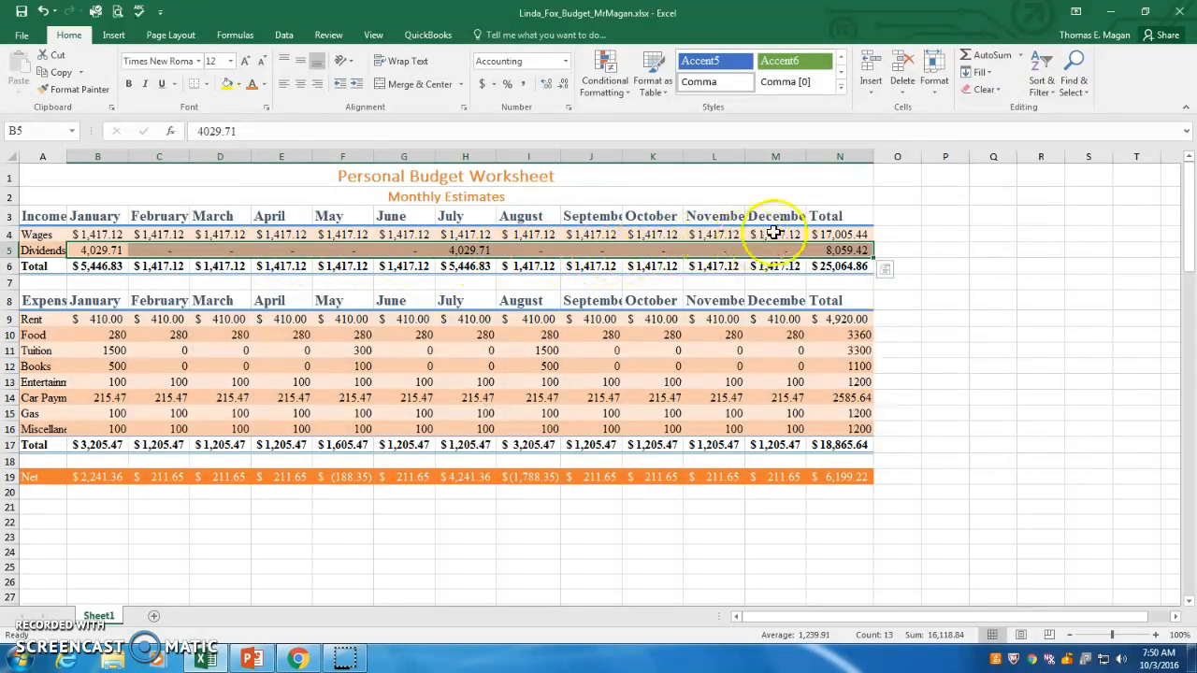
click(305, 371)
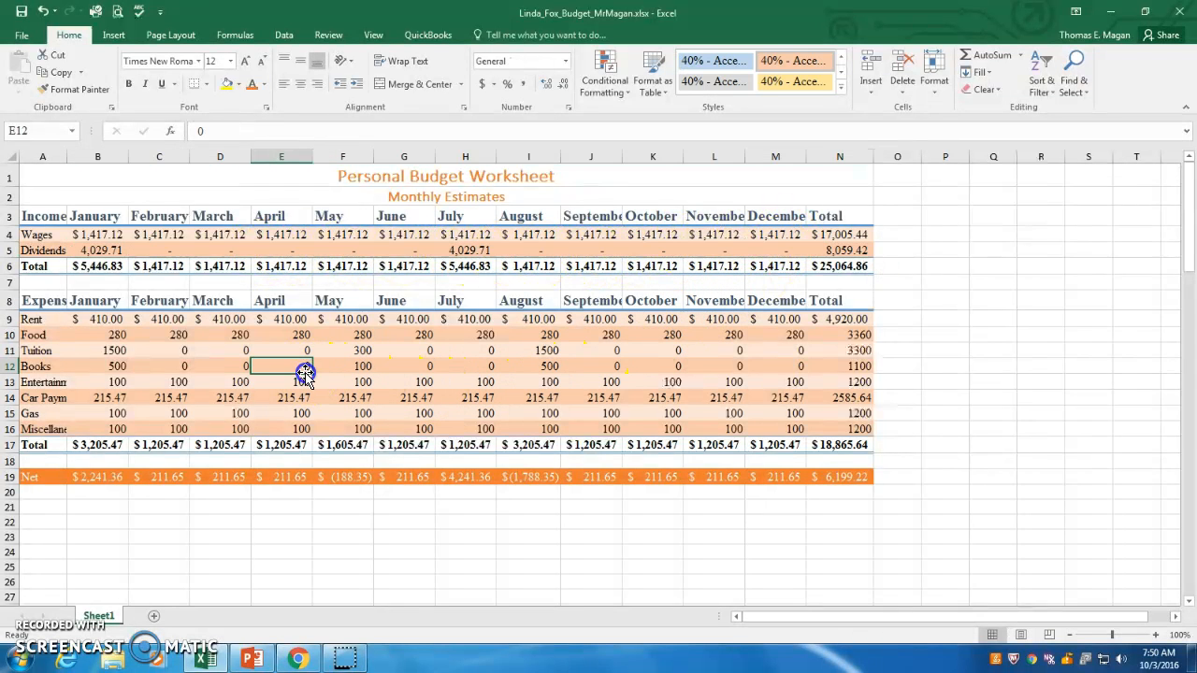
Apply Comma Style to the remaining expense values B10:N16.
click(110, 336)
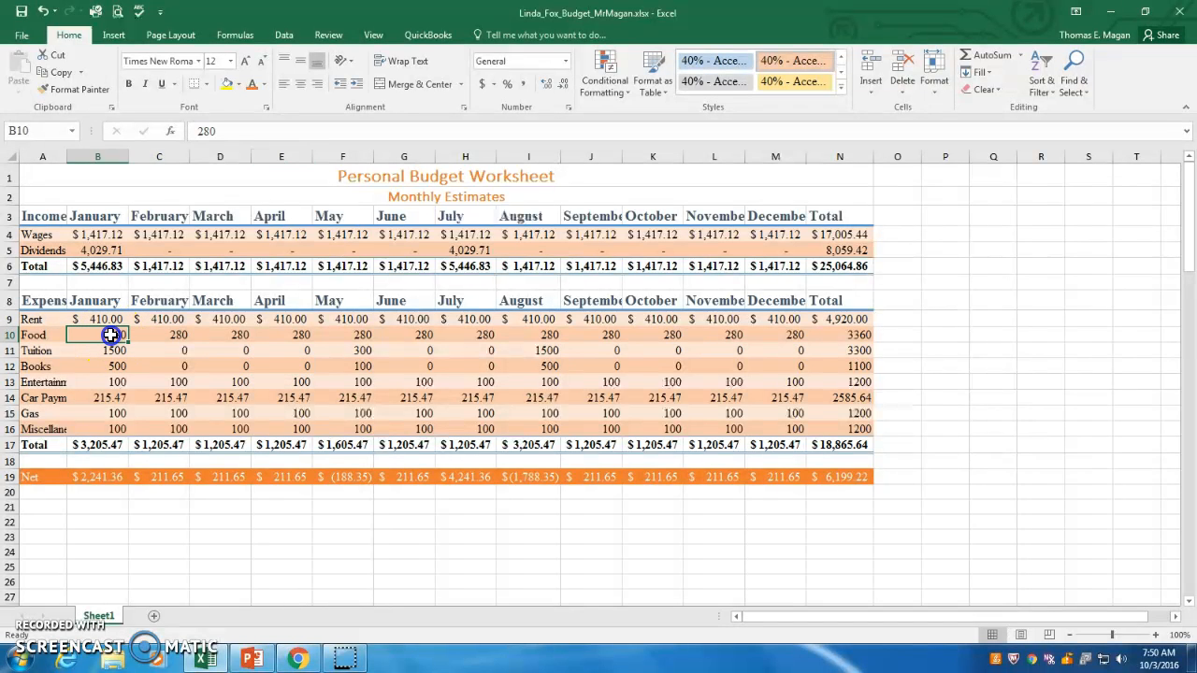
drag(110, 335, 820, 426)
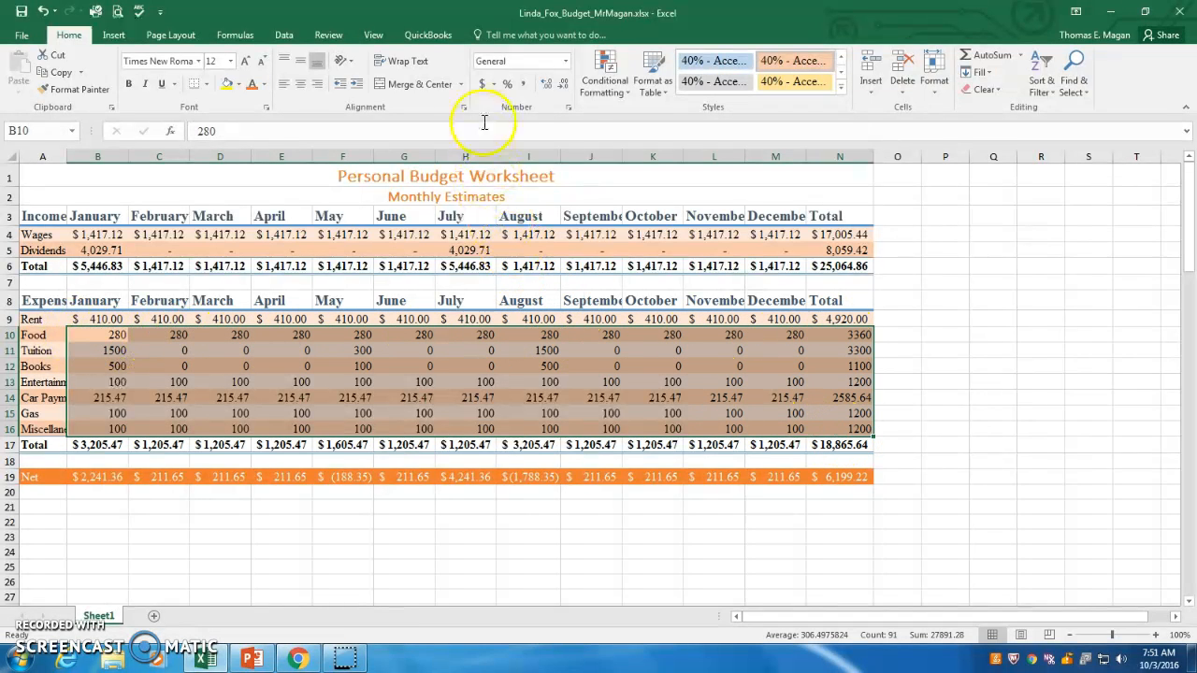
click(525, 86)
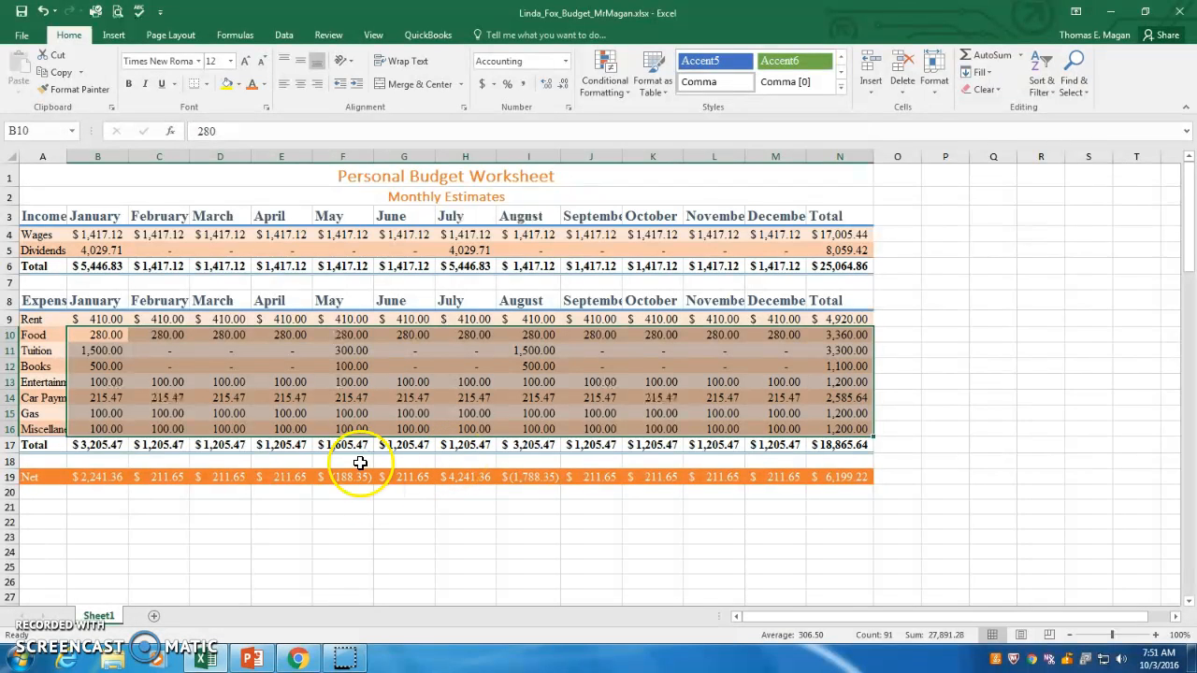
click(349, 395)
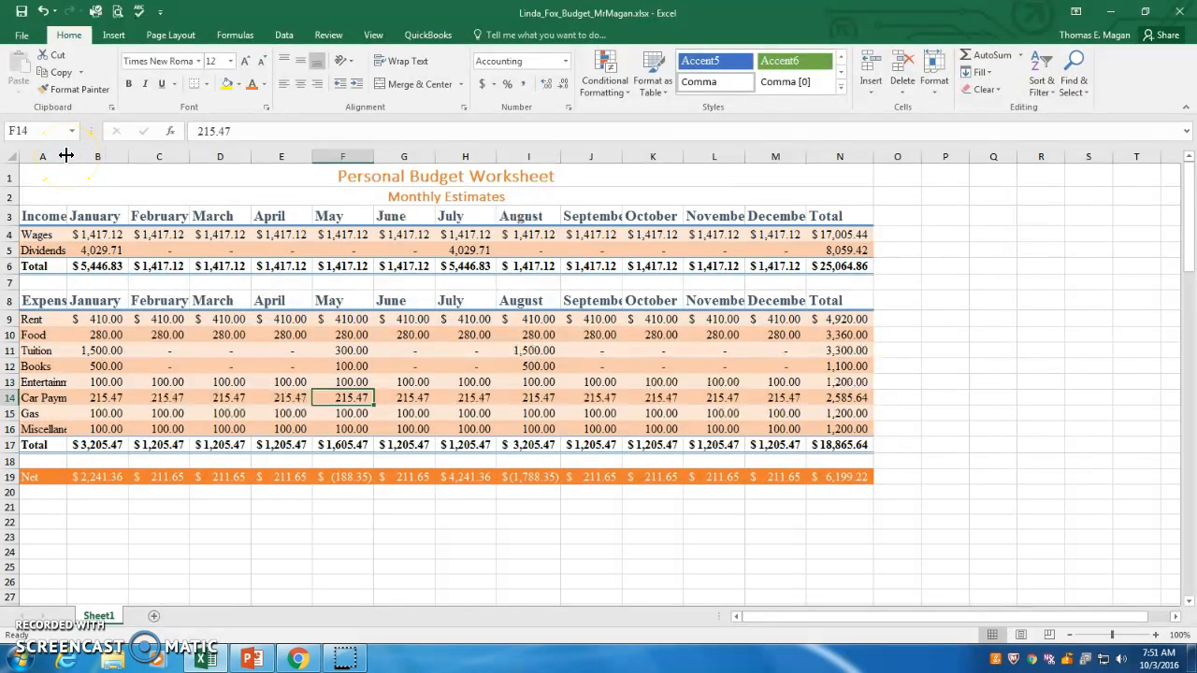
Widen column A and autofit columns A through F to their contents.
mouse_move(66, 155)
mouse_down()
mouse_move(106, 152)
mouse_move(84, 159)
mouse_up()
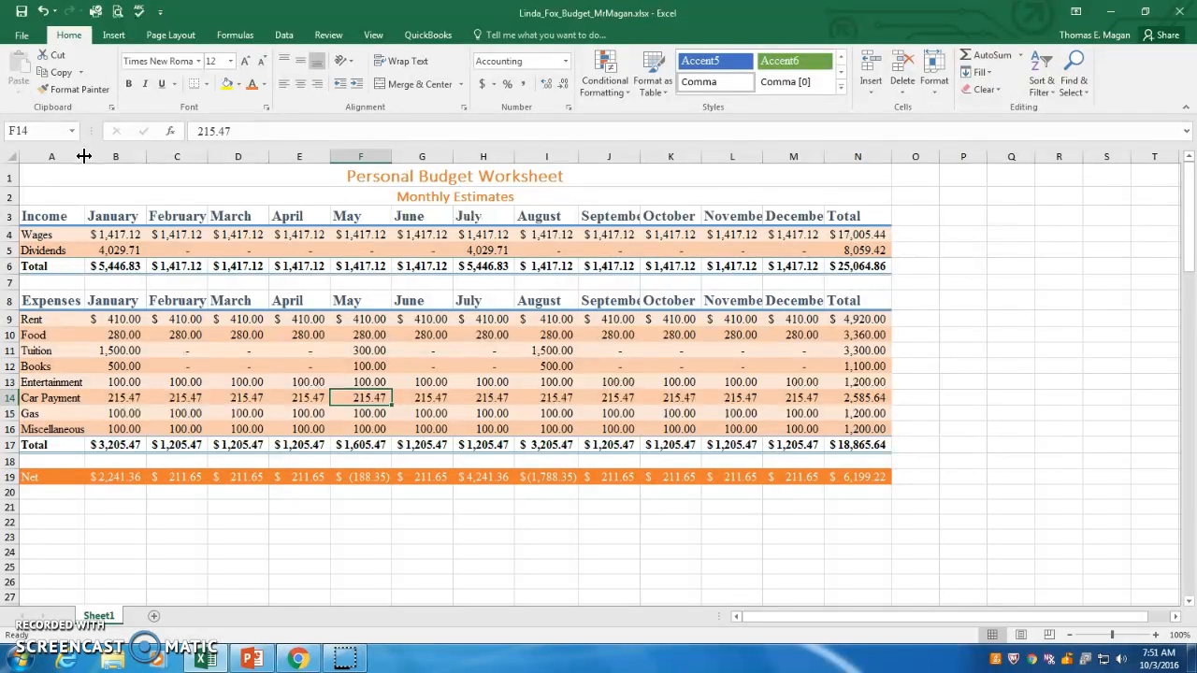
double_click(83, 156)
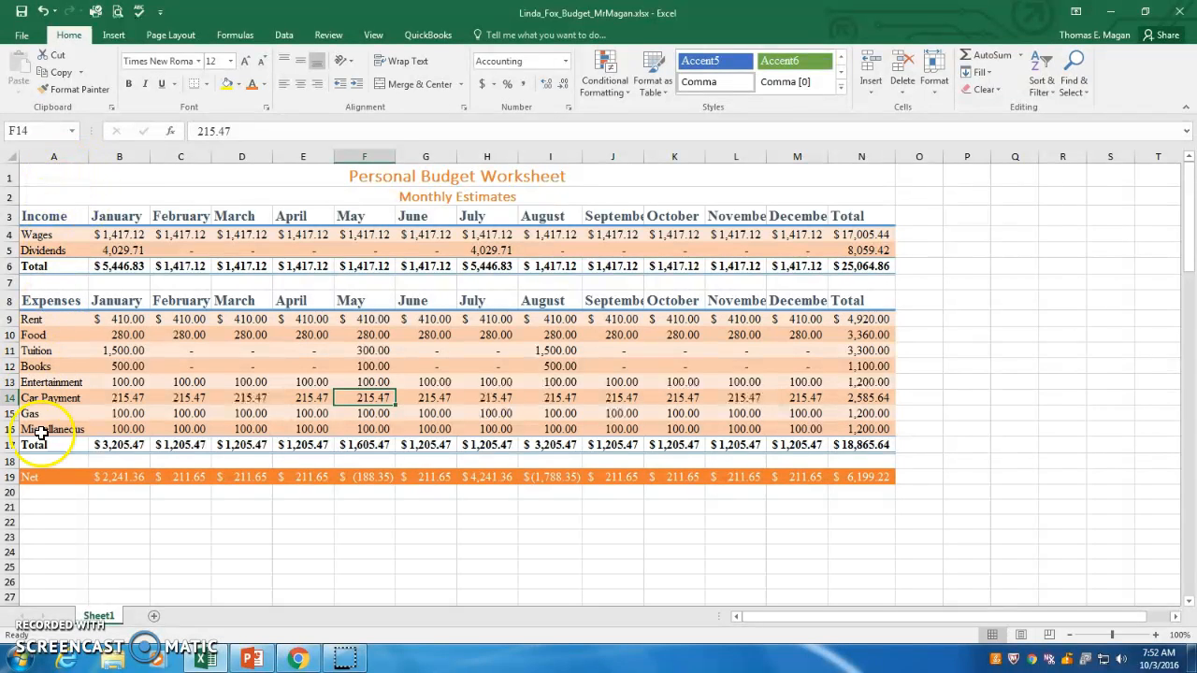
double_click(150, 152)
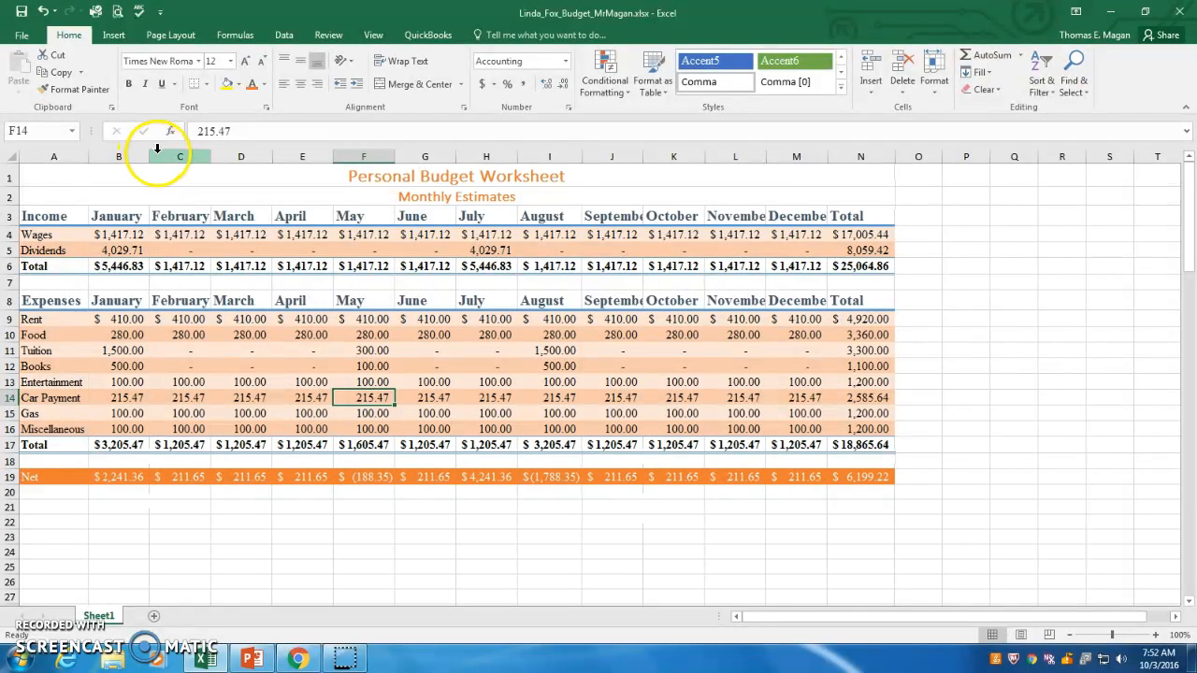
double_click(210, 152)
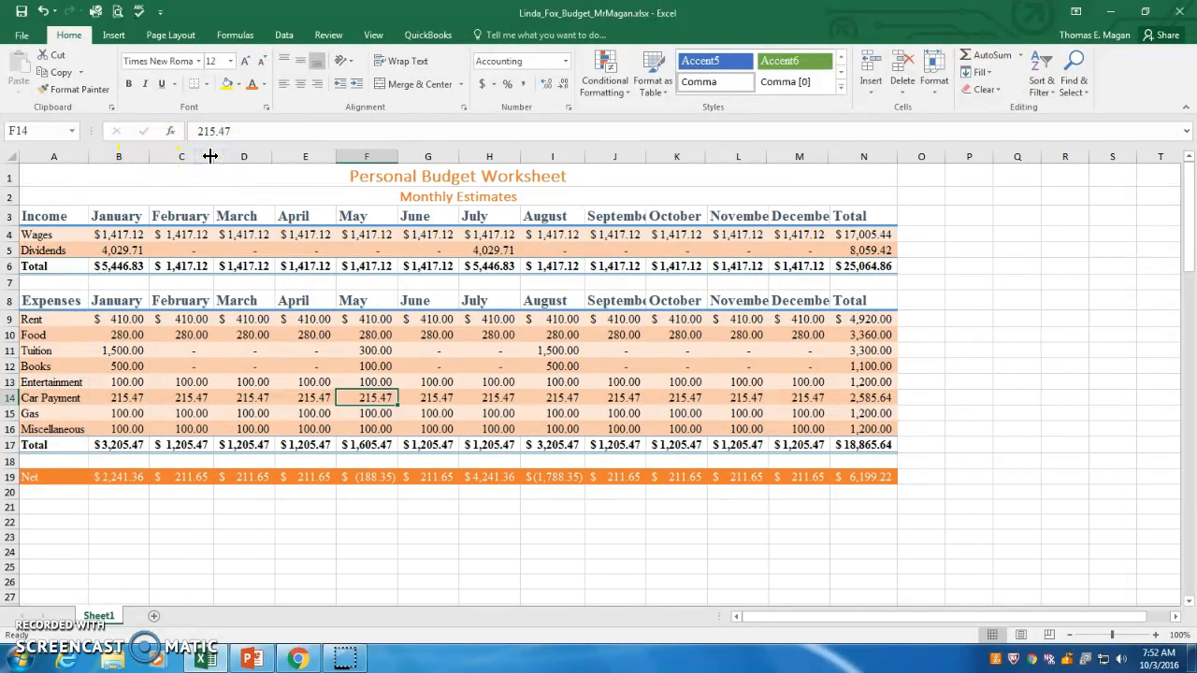
double_click(274, 153)
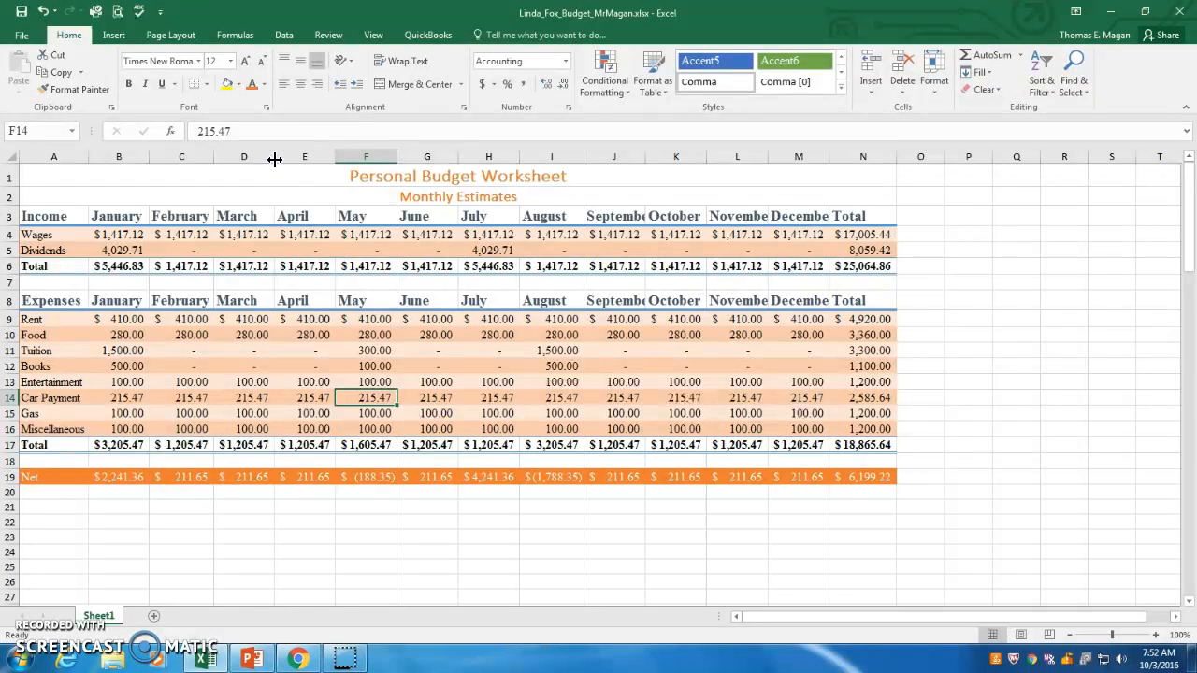
double_click(334, 153)
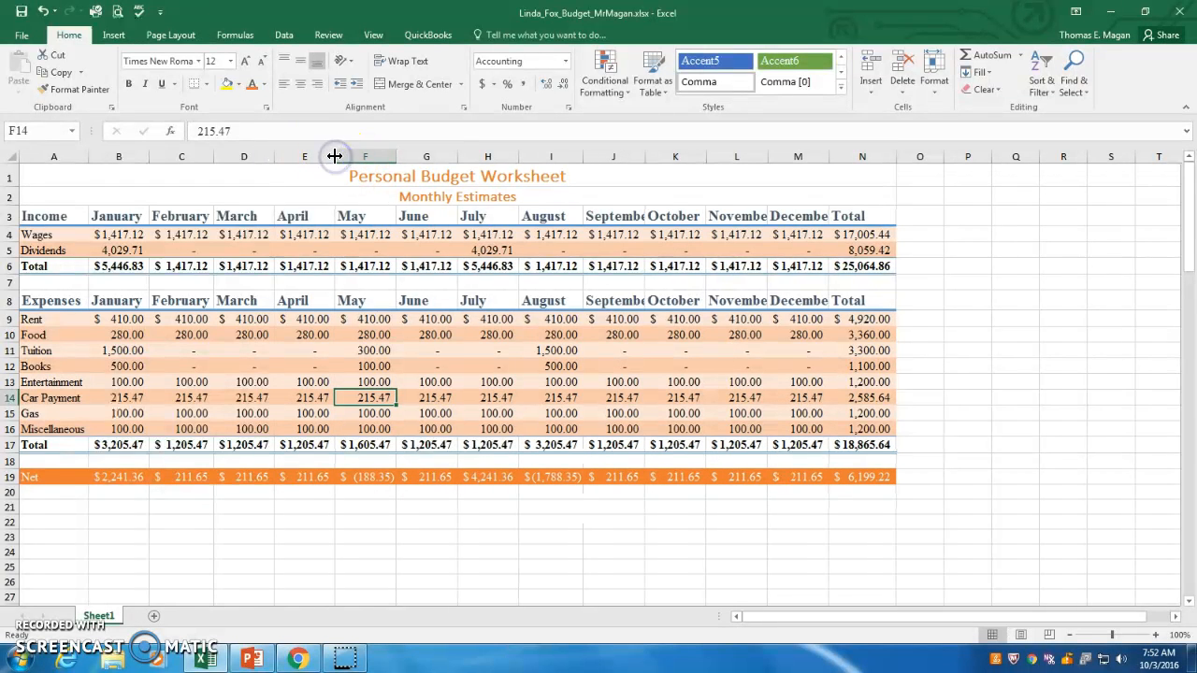
double_click(394, 155)
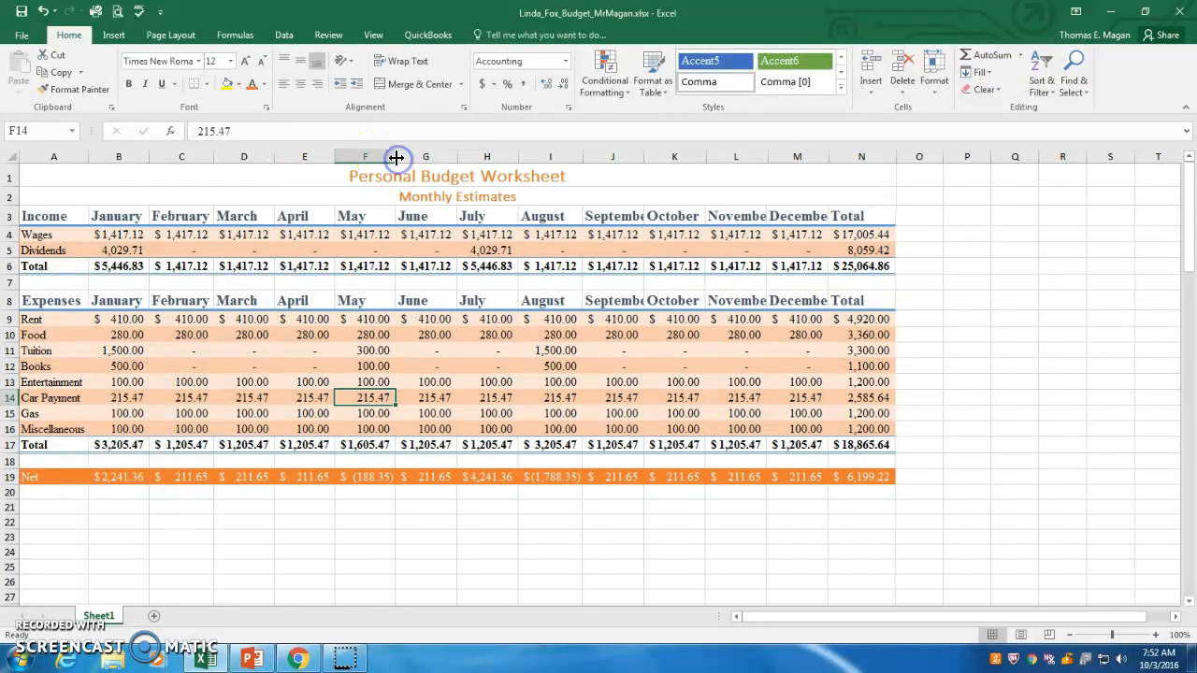
Autofit columns G through N to their contents.
double_click(459, 157)
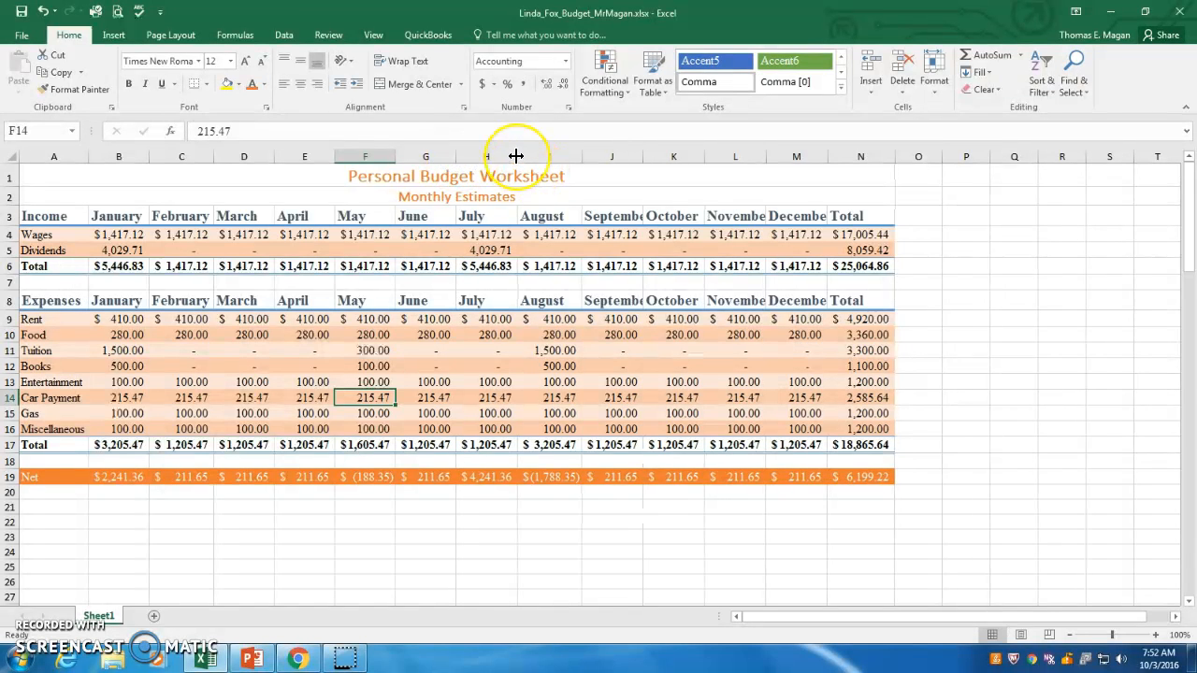
double_click(581, 157)
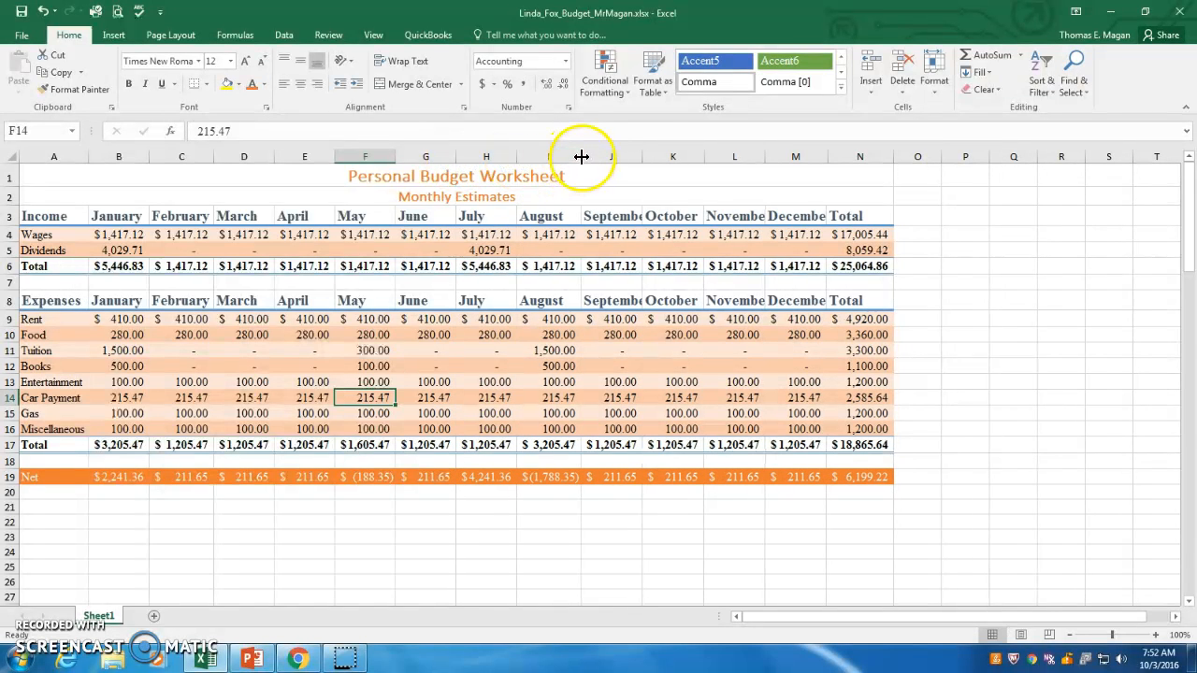
double_click(644, 158)
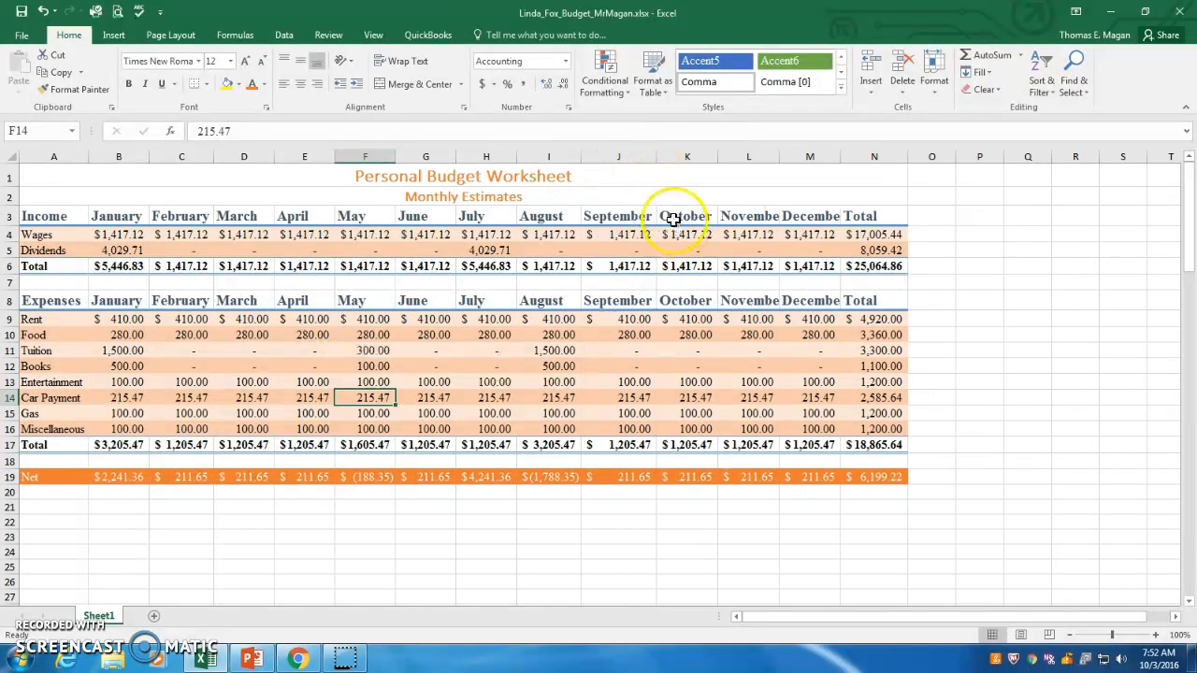
double_click(717, 157)
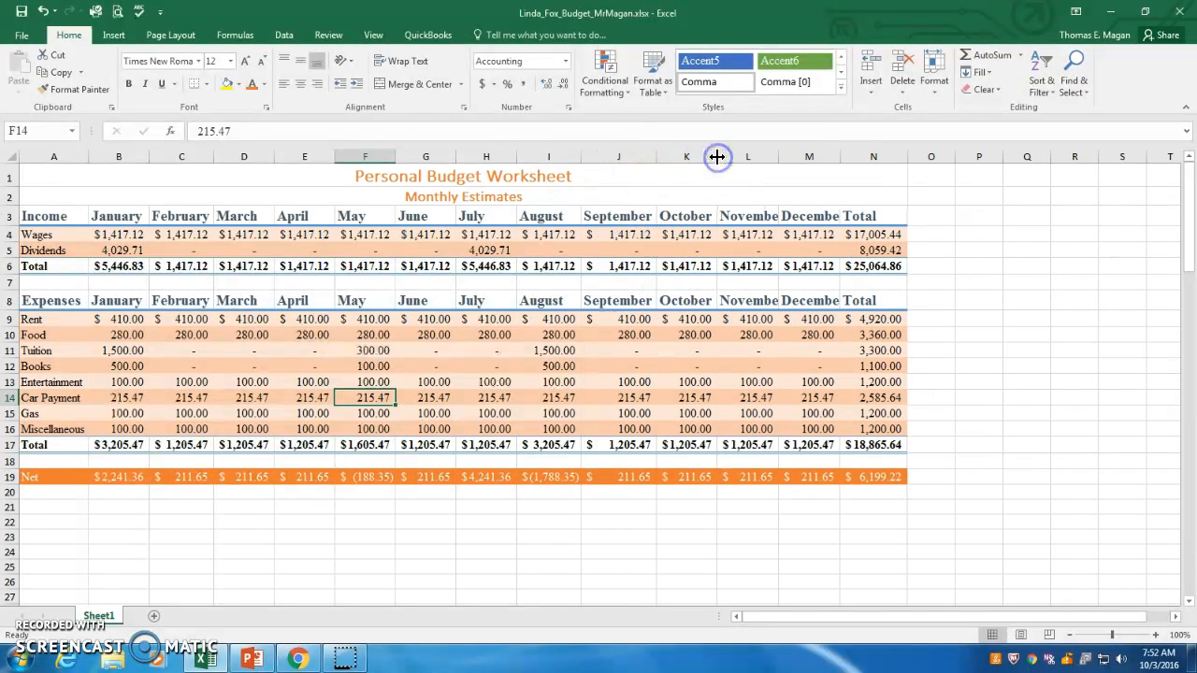
double_click(779, 155)
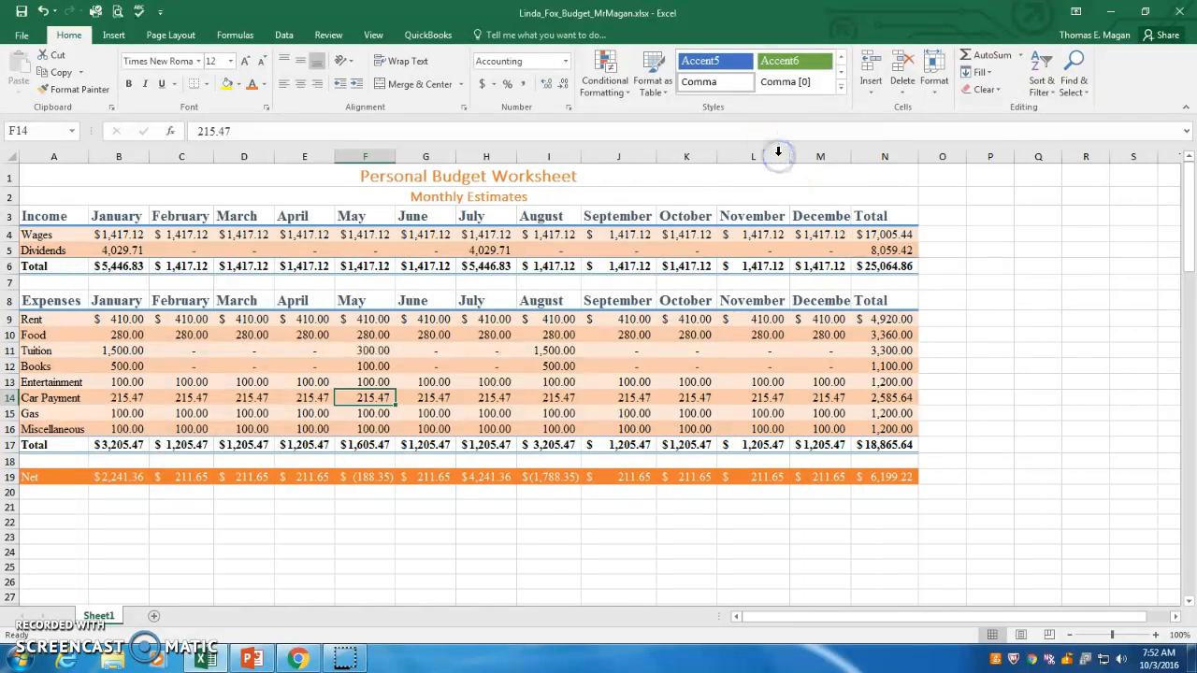
double_click(850, 155)
double_click(928, 157)
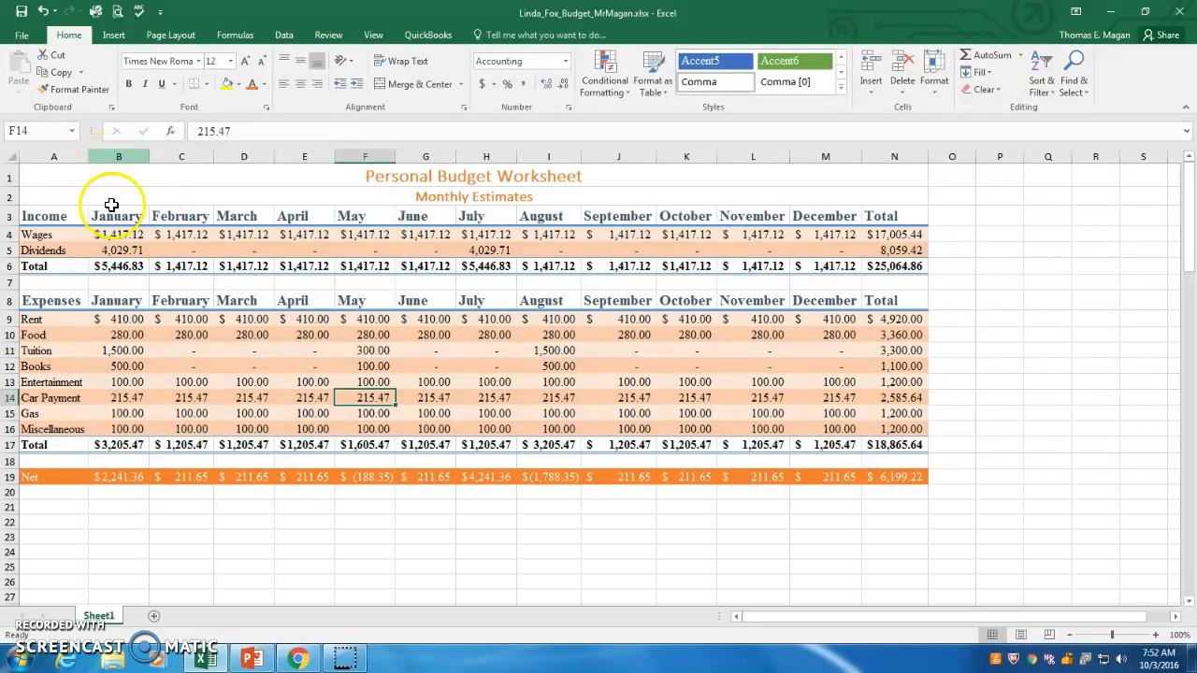
Navigate by cell reference to J7 and to B13.
click(36, 130)
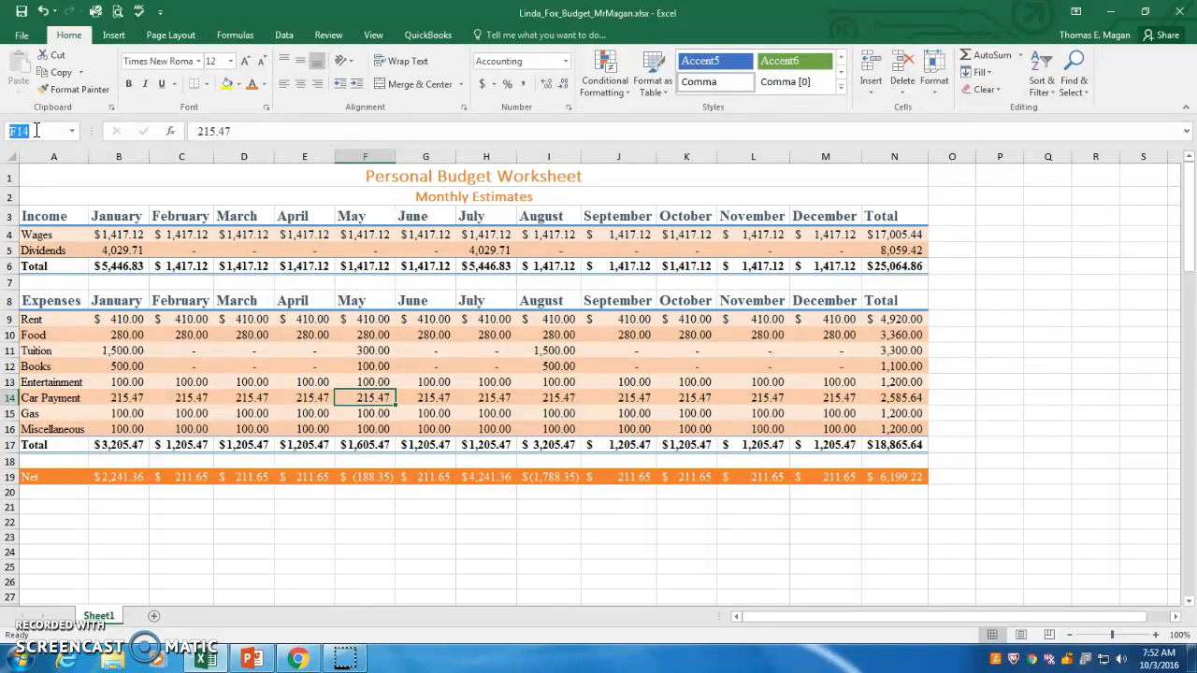
text(j7)
key(Return)
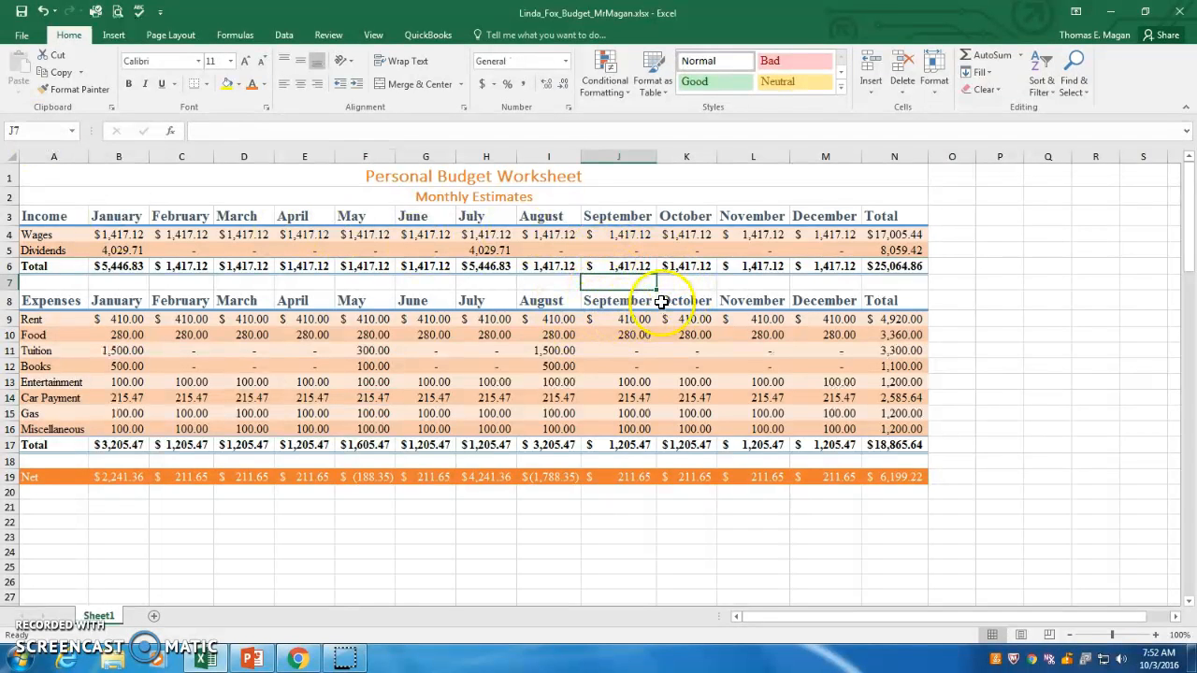
click(36, 130)
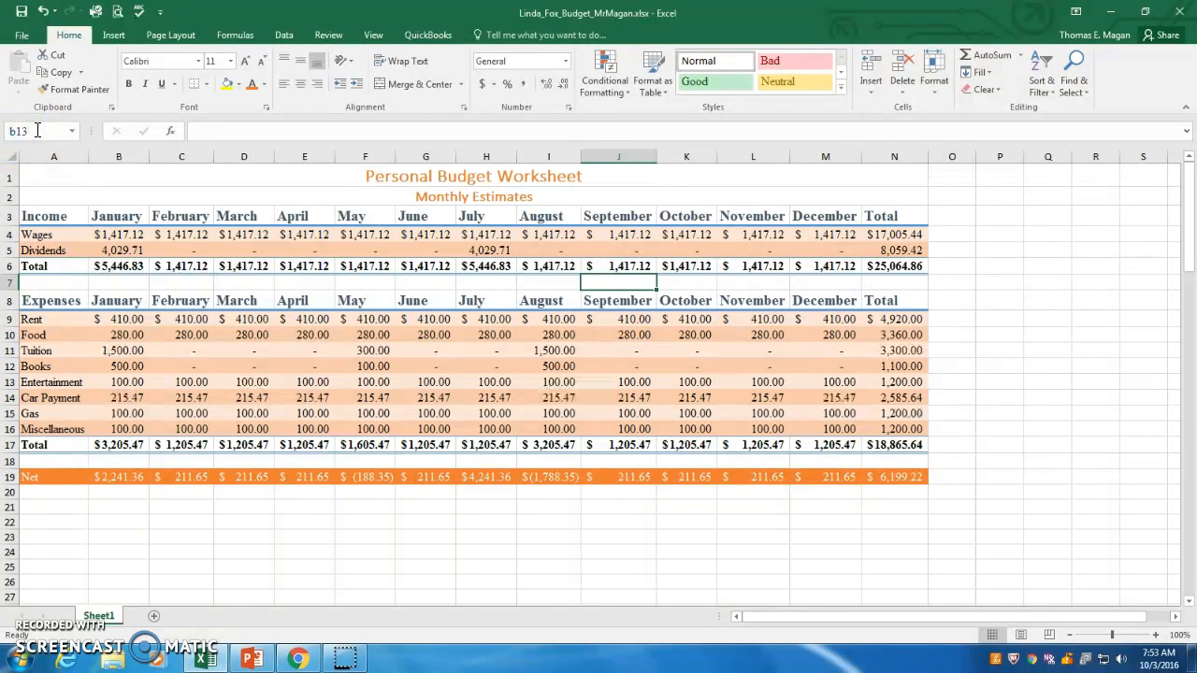
text(b13)
key(Return)
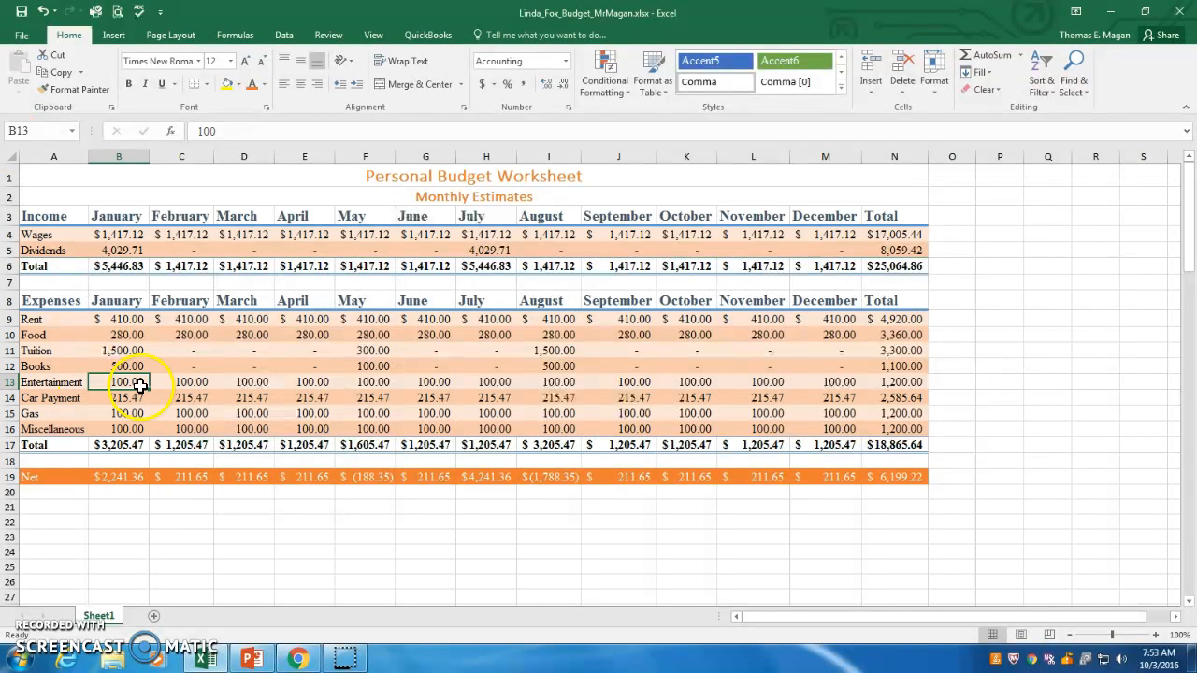